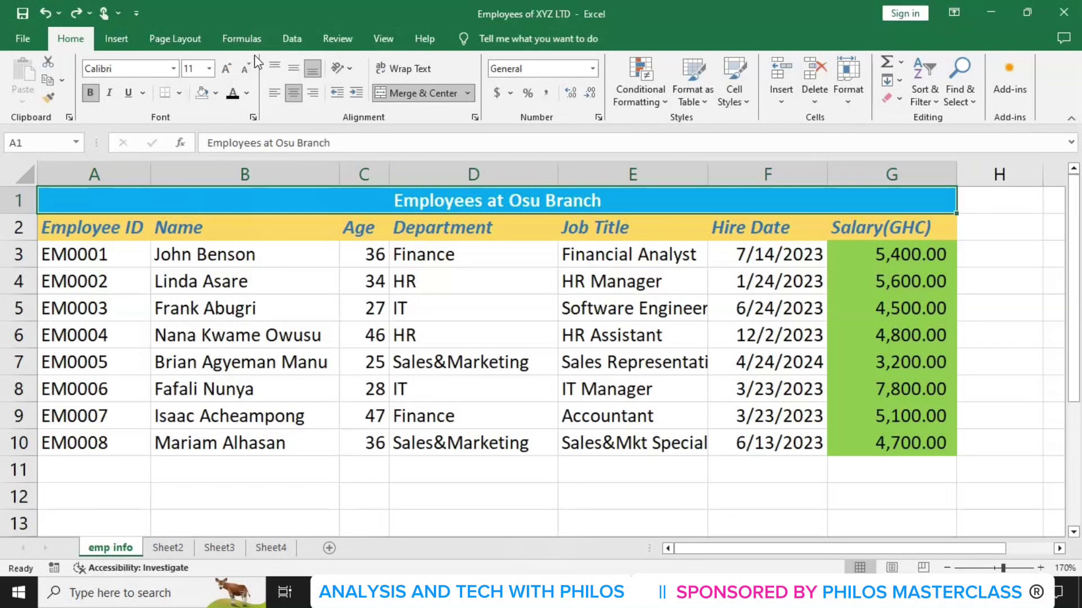
Delete the "Employees at Osu Branch" title row from the emp info sheet
{"action": "left_click", "coordinate": [22, 202]}
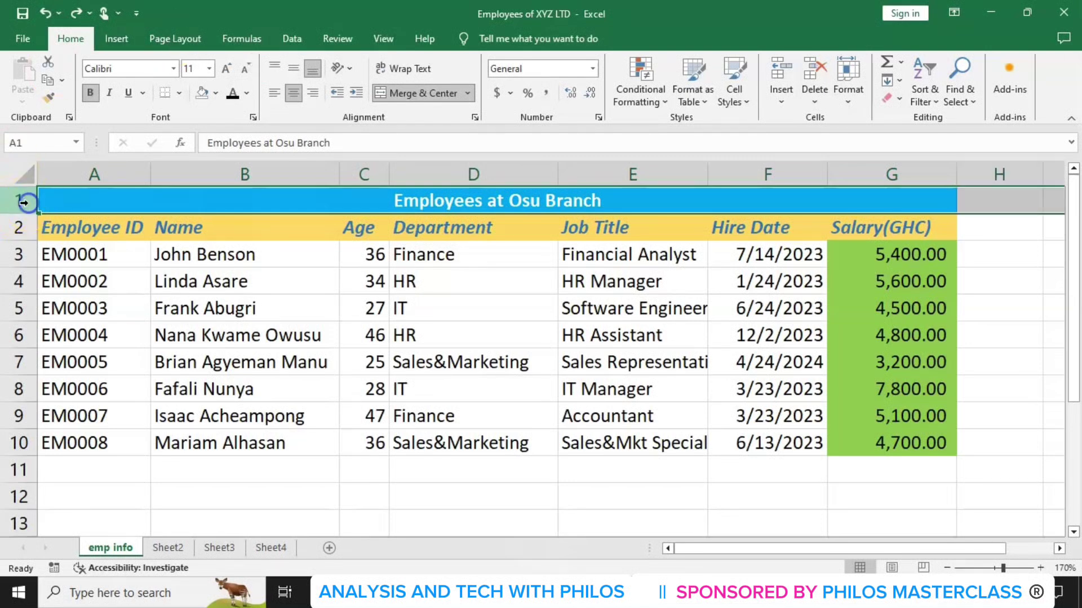
{"action": "right_click", "coordinate": [23, 201]}
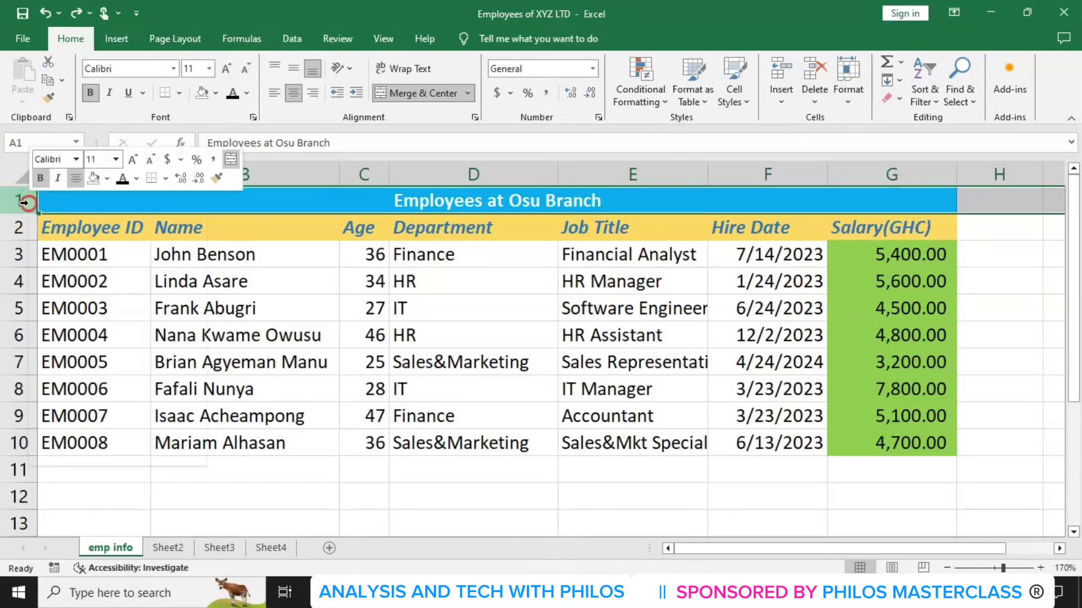
{"action": "left_click", "coordinate": [74, 359]}
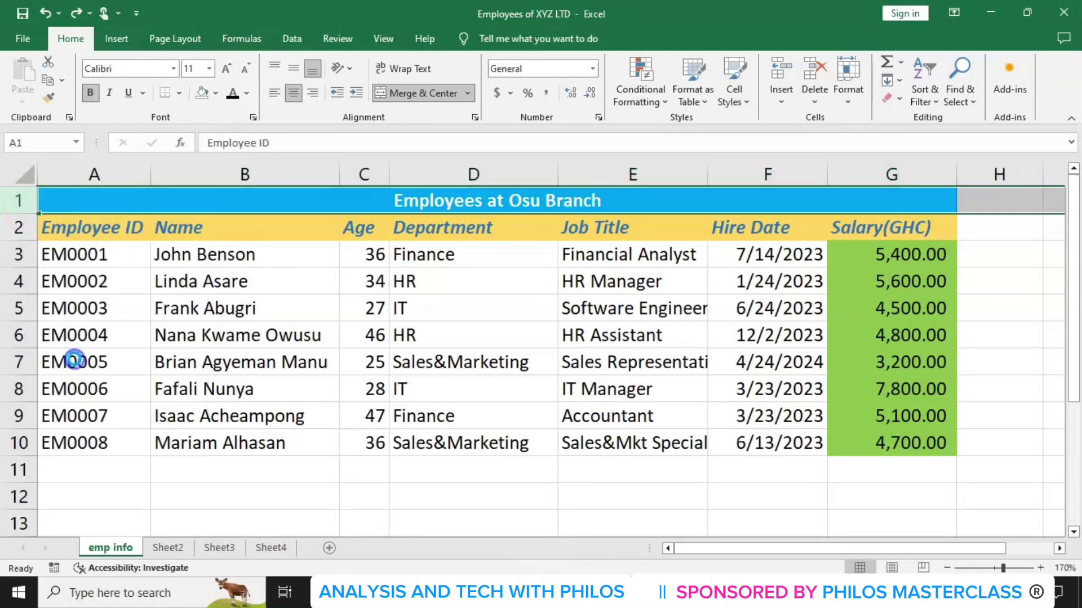
{"action": "left_click", "coordinate": [132, 203]}
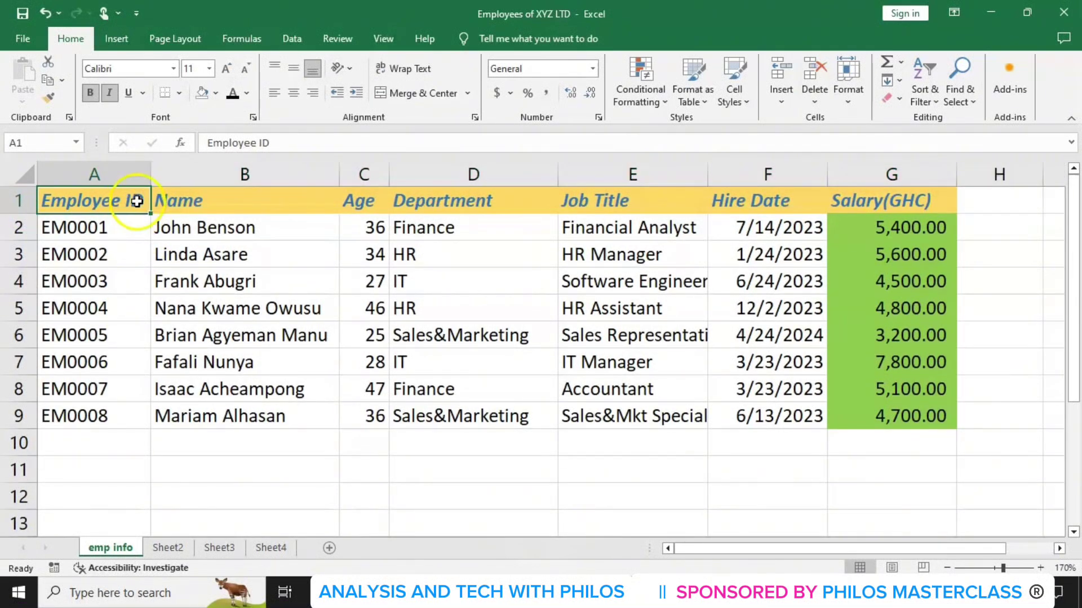
Remove the fill colour from the header cells A1:G1 (No Fill)
{"action": "left_click", "coordinate": [124, 199]}
{"action": "left_click_drag", "start_coordinate": [124, 199], "coordinate": [895, 190]}
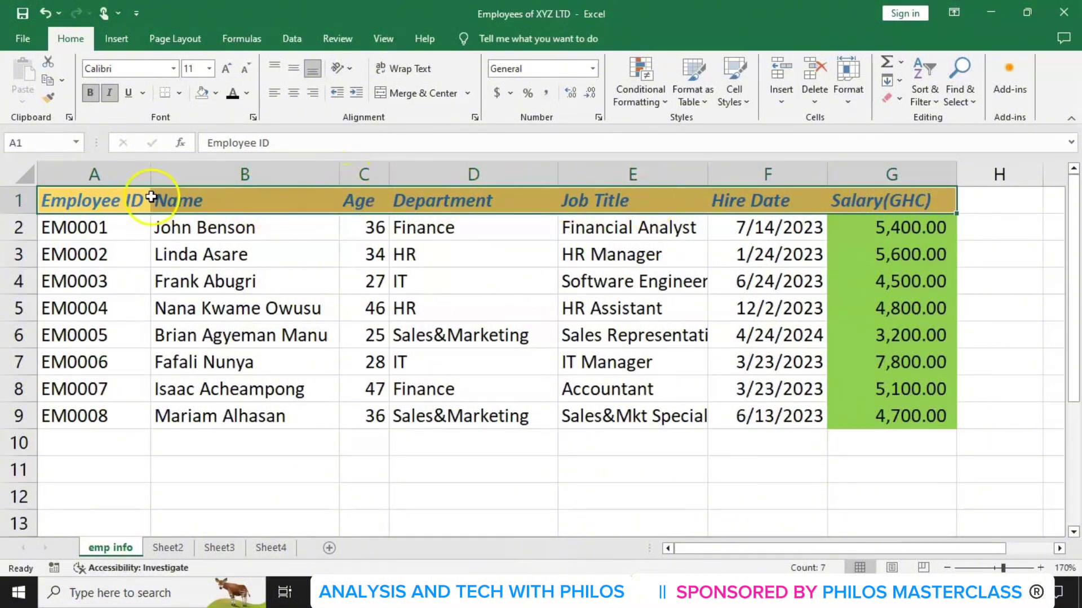
{"action": "left_click", "coordinate": [122, 200]}
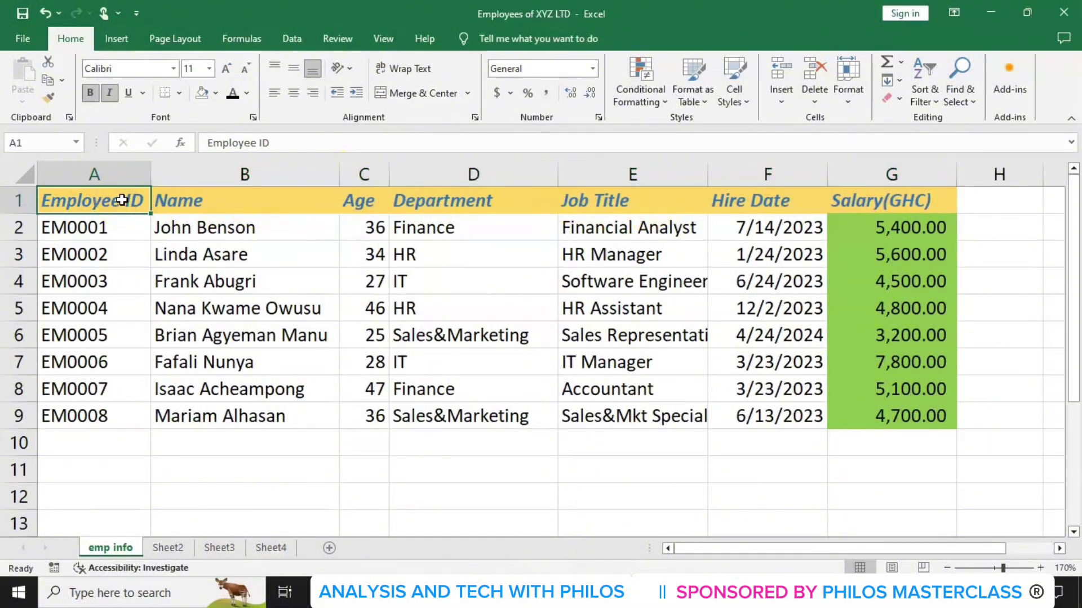
{"action": "key", "text": "shift"}
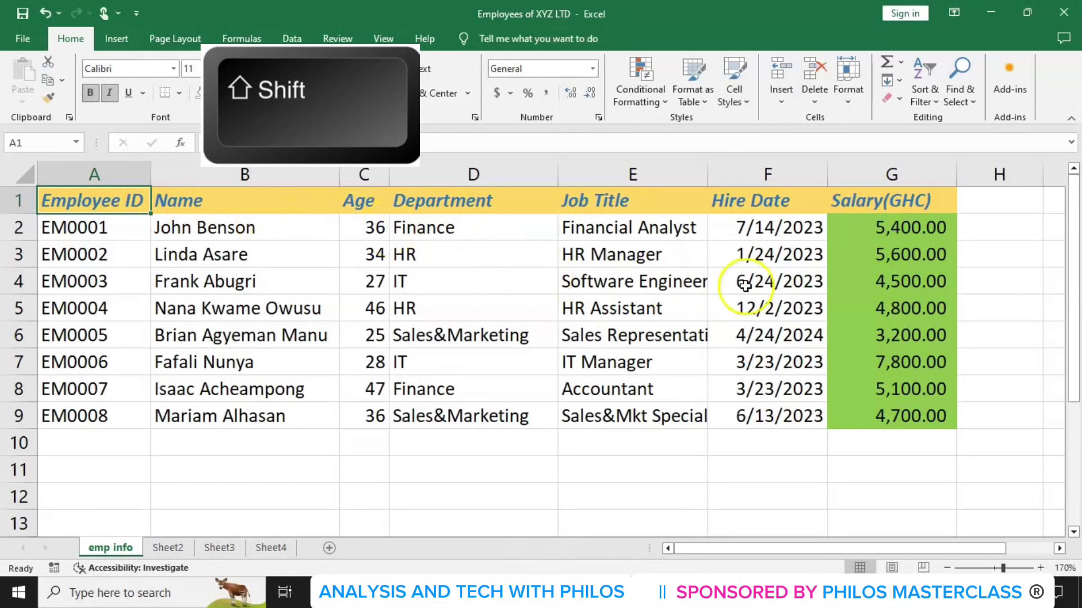
{"action": "left_click", "coordinate": [868, 202], "text": "shift"}
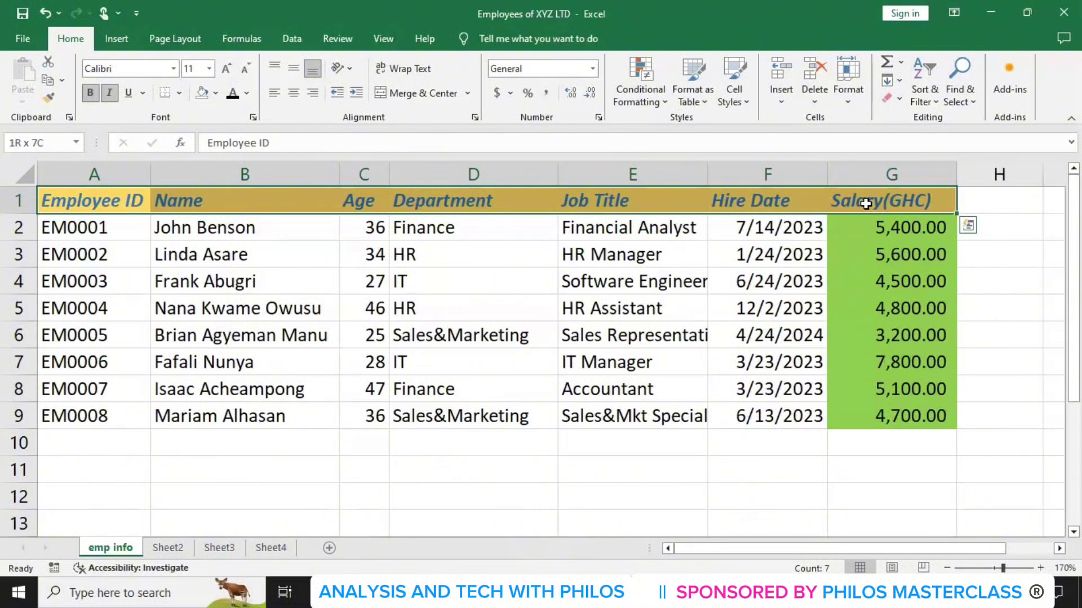
{"action": "left_click", "coordinate": [217, 96]}
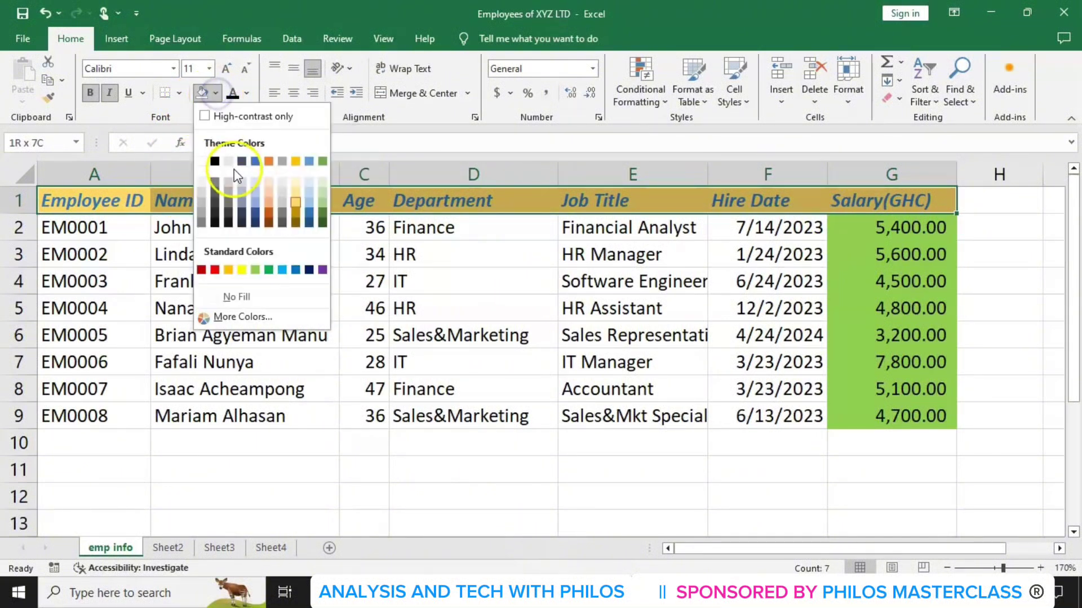
{"action": "left_click", "coordinate": [238, 299]}
{"action": "left_click", "coordinate": [239, 298]}
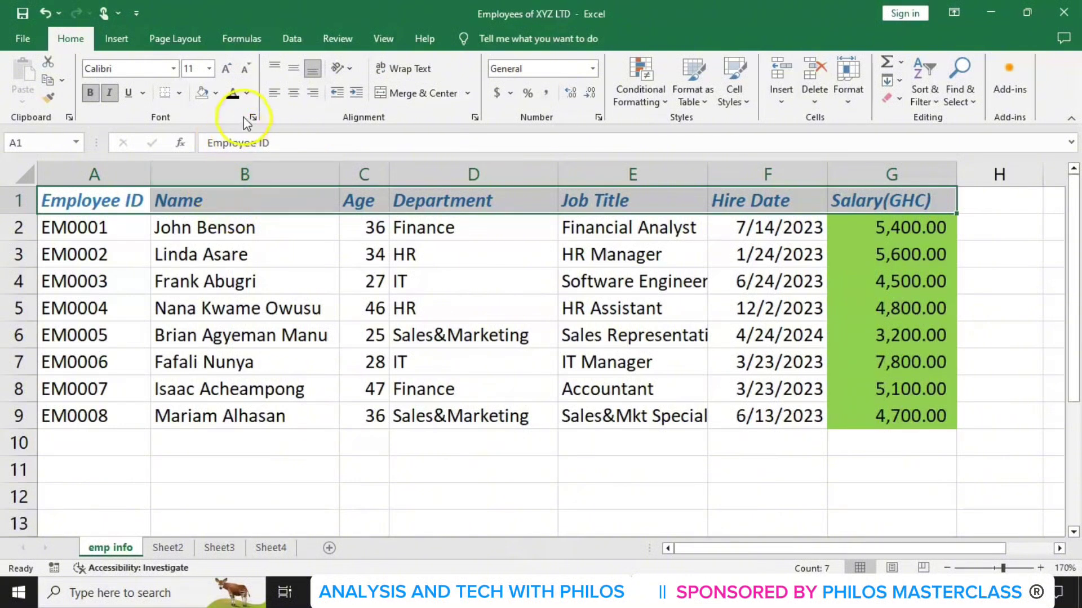
Set the header row's font colour to Automatic and remove its italic formatting
{"action": "left_click", "coordinate": [247, 96]}
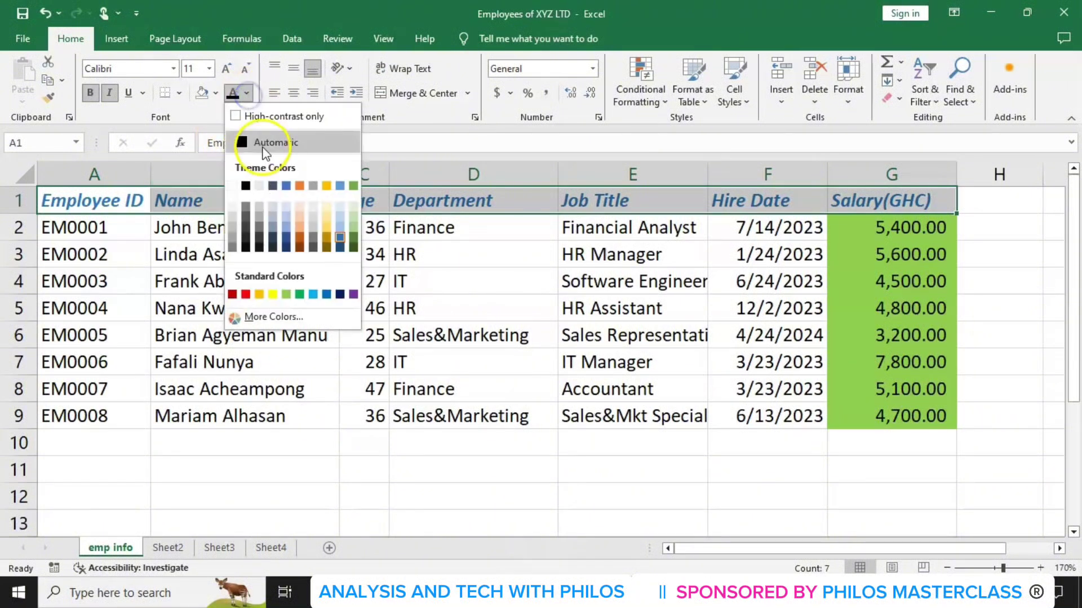
{"action": "left_click", "coordinate": [272, 140]}
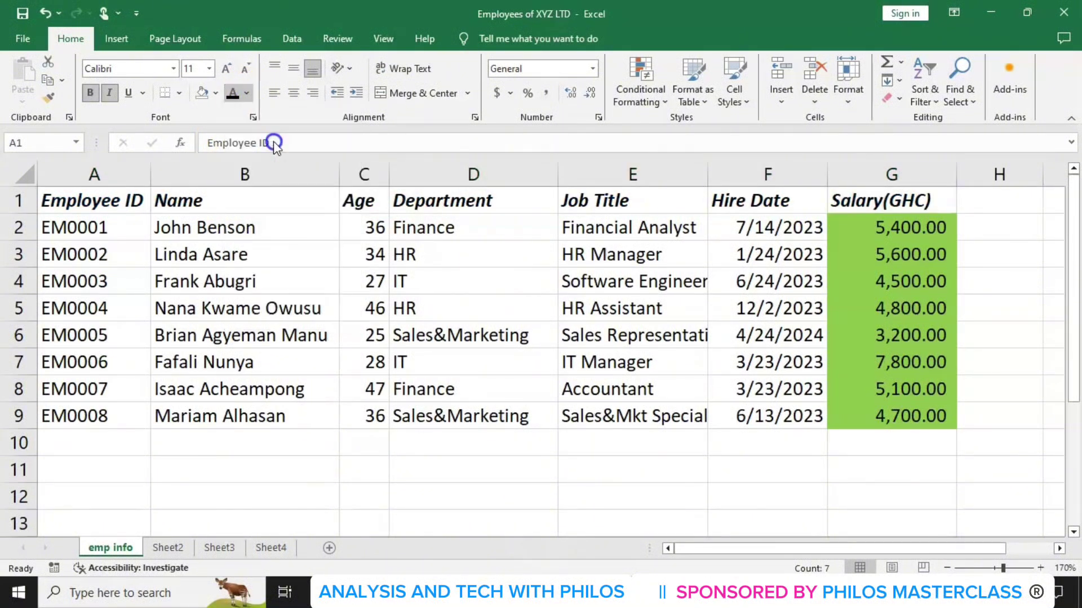
{"action": "left_click", "coordinate": [110, 97]}
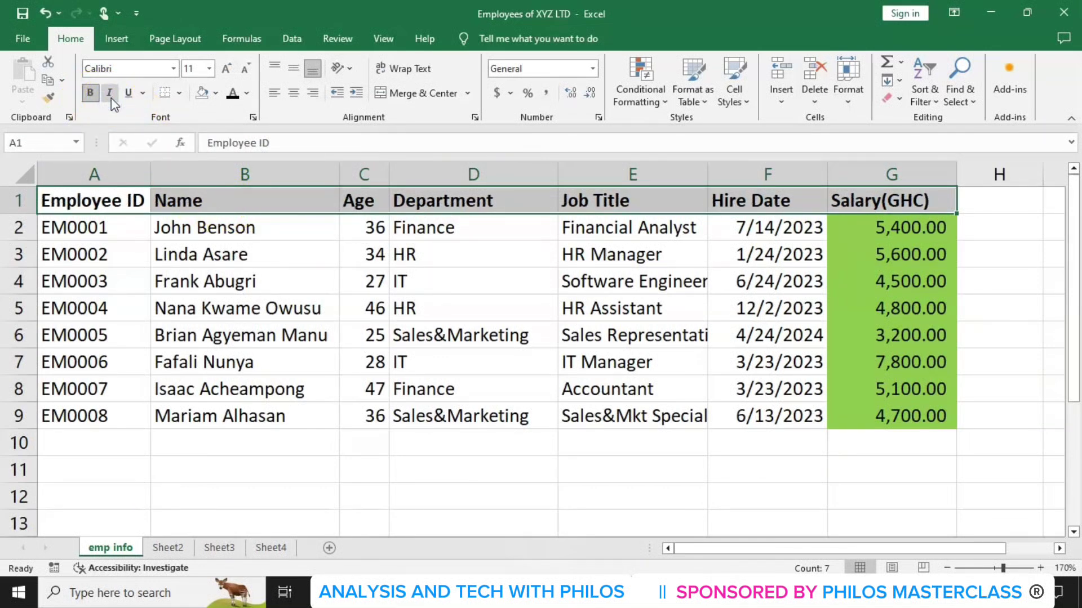
Remove the green fill from the salary values in G2:G9 (No Fill)
{"action": "left_click", "coordinate": [876, 229]}
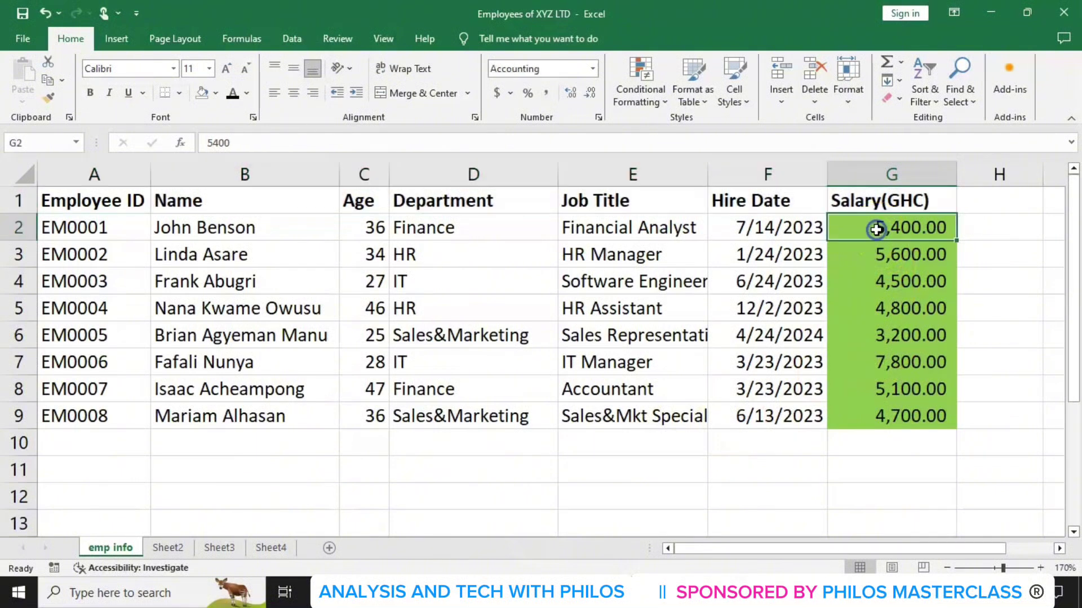
{"action": "left_click_drag", "start_coordinate": [876, 229], "coordinate": [867, 416]}
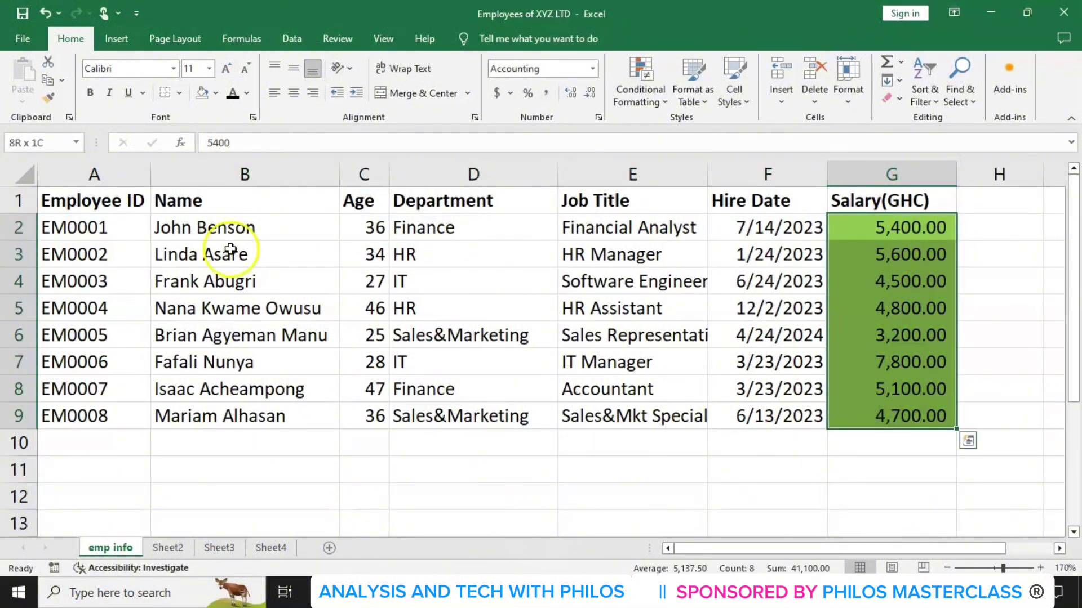
{"action": "left_click", "coordinate": [217, 93]}
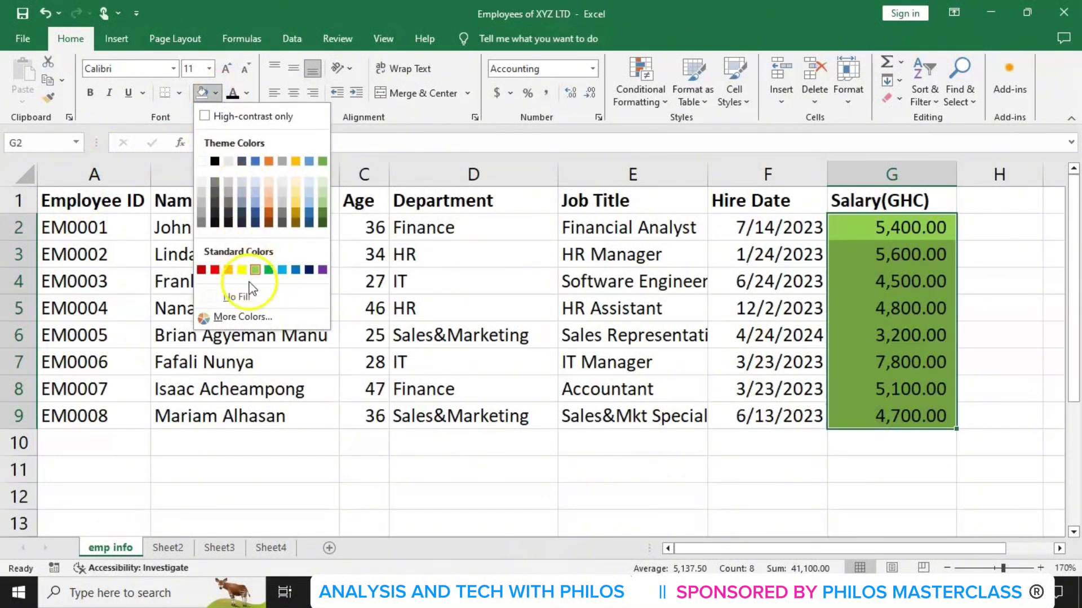
{"action": "left_click", "coordinate": [243, 296]}
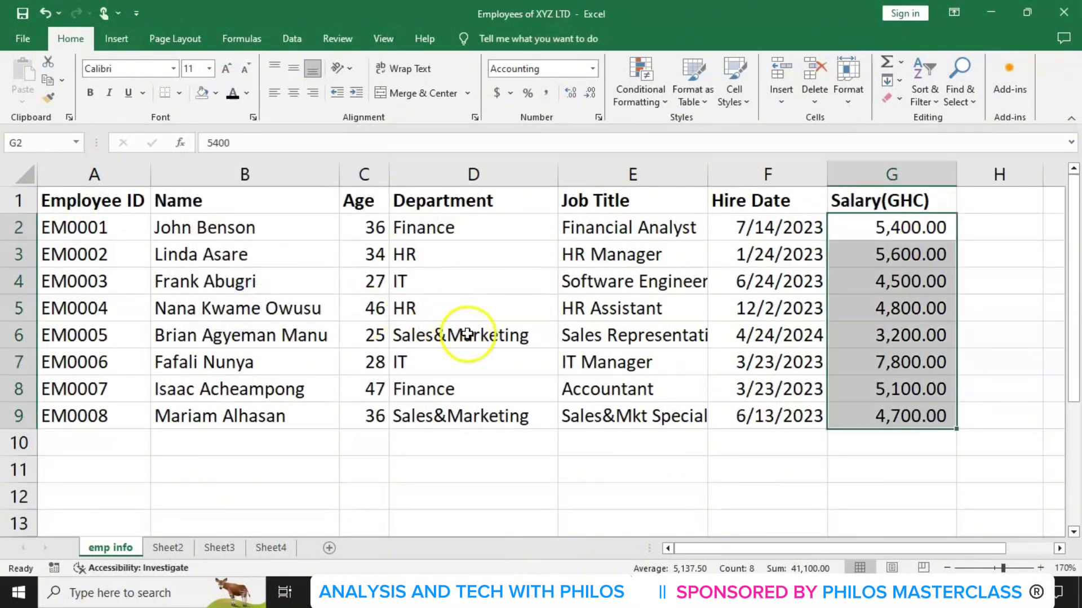
{"action": "left_click", "coordinate": [427, 448]}
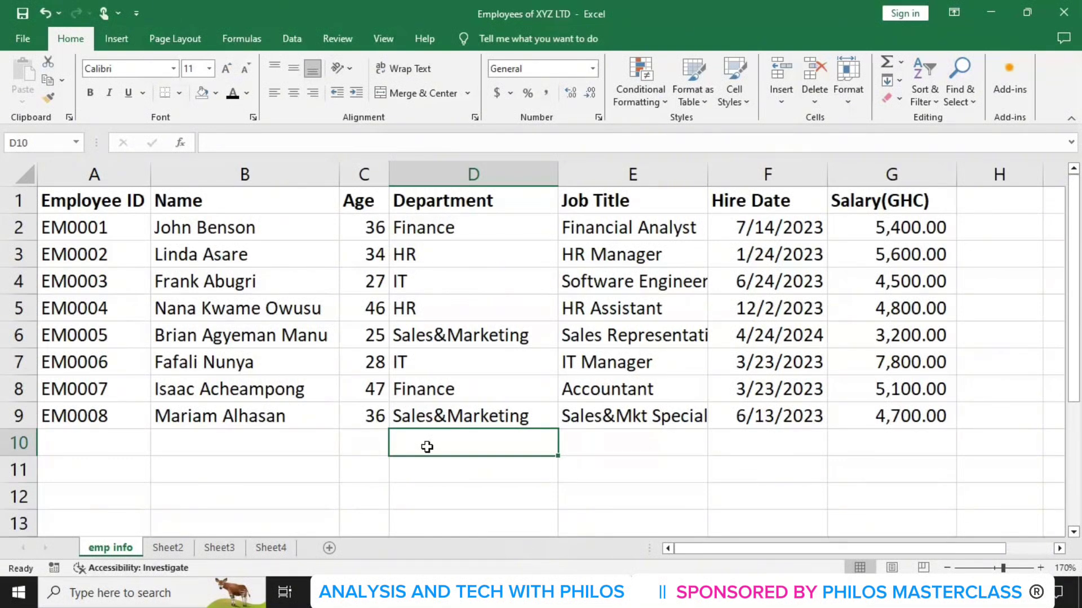
{"action": "left_click", "coordinate": [407, 445]}
Copy the Name column with its header (B1:B9) from emp info into Sheet2 starting at cell A1
{"action": "left_click", "coordinate": [254, 205]}
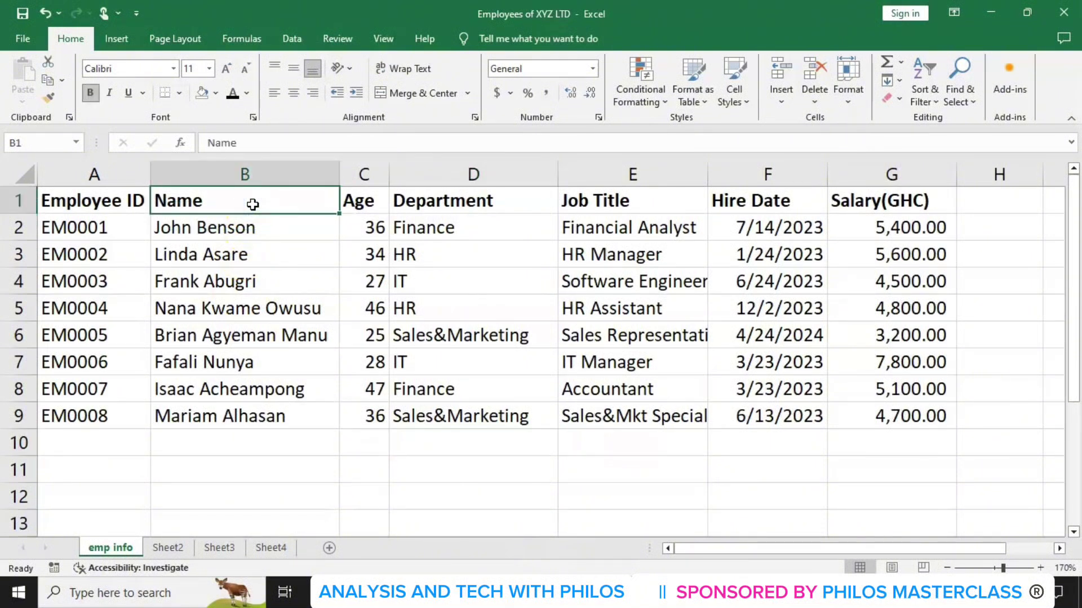
{"action": "left_click", "coordinate": [250, 419], "text": "shift"}
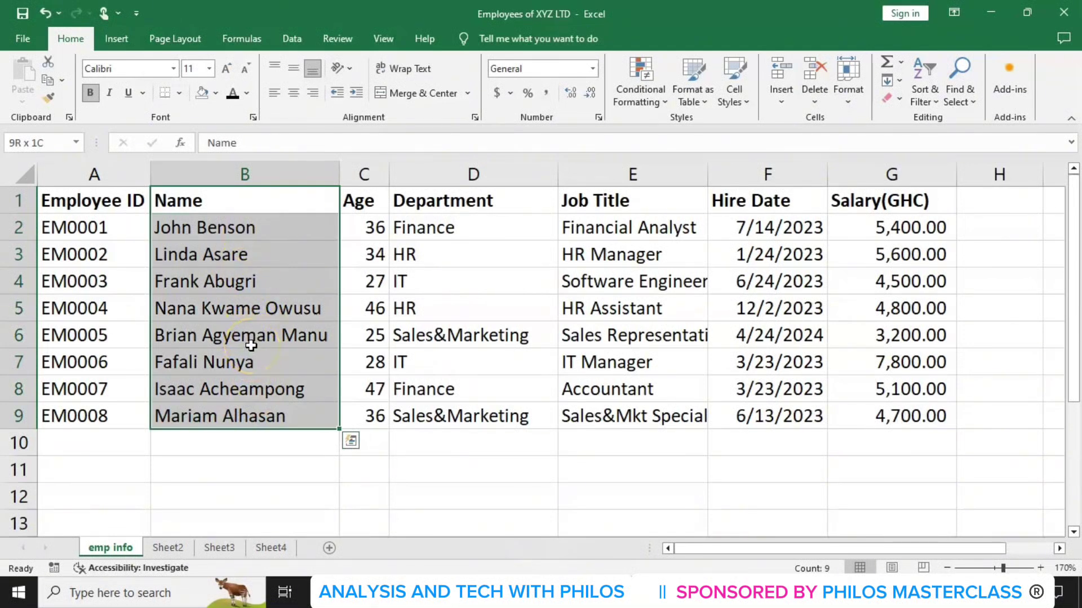
{"action": "key", "text": "ctrl+c"}
{"action": "key", "text": "ctrl+c"}
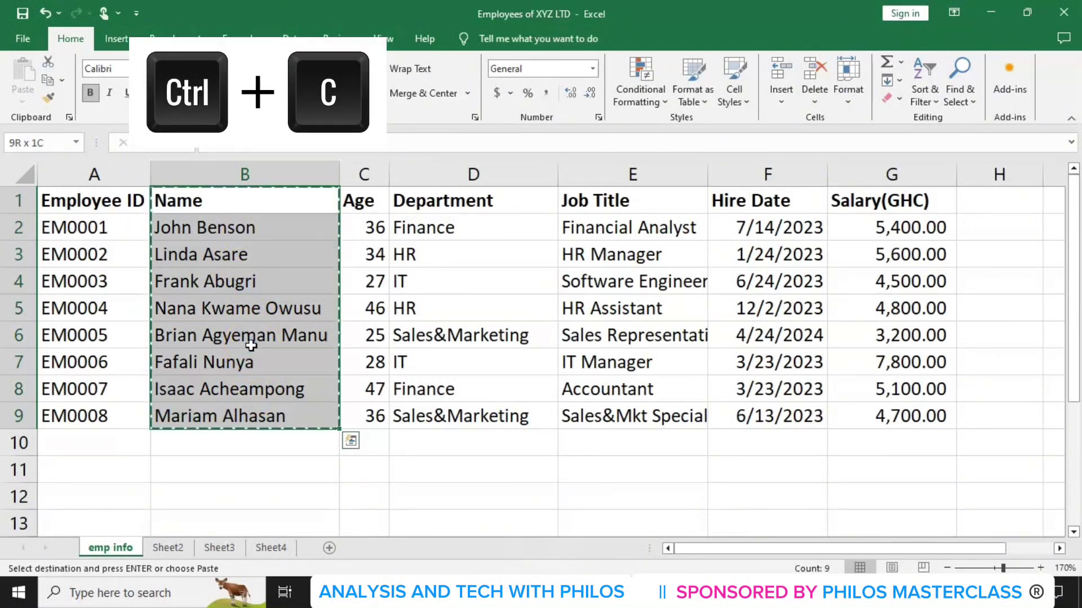
{"action": "left_click", "coordinate": [168, 548]}
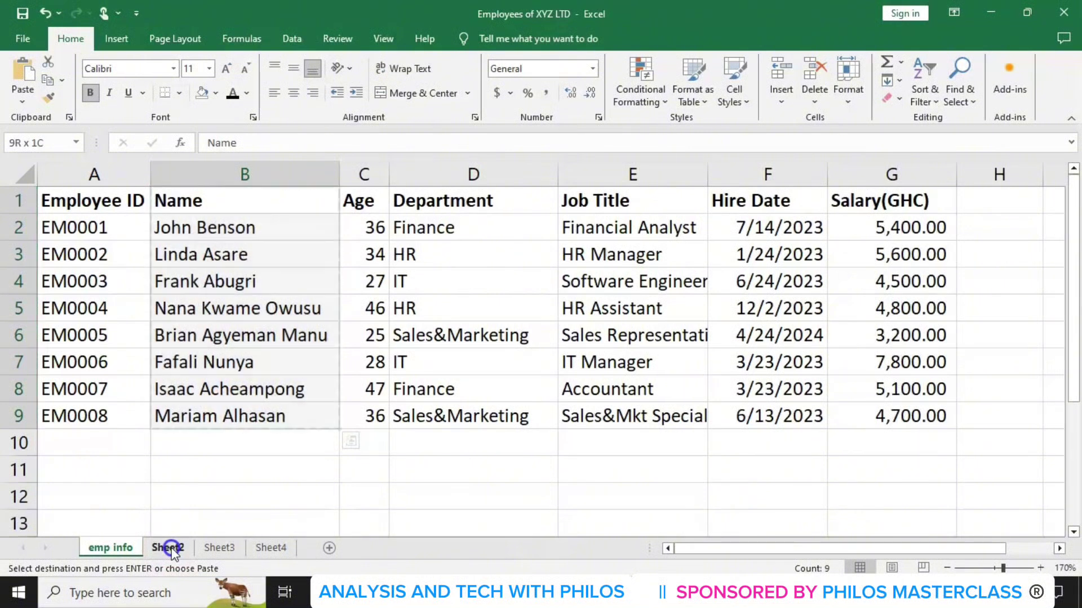
{"action": "left_click", "coordinate": [93, 215]}
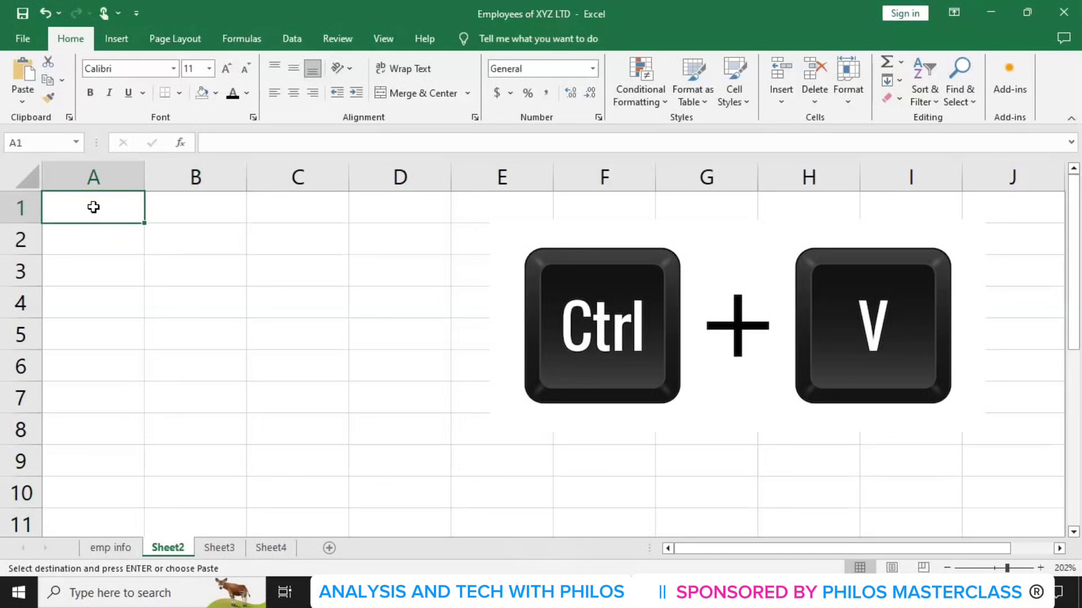
{"action": "key", "text": "ctrl+v"}
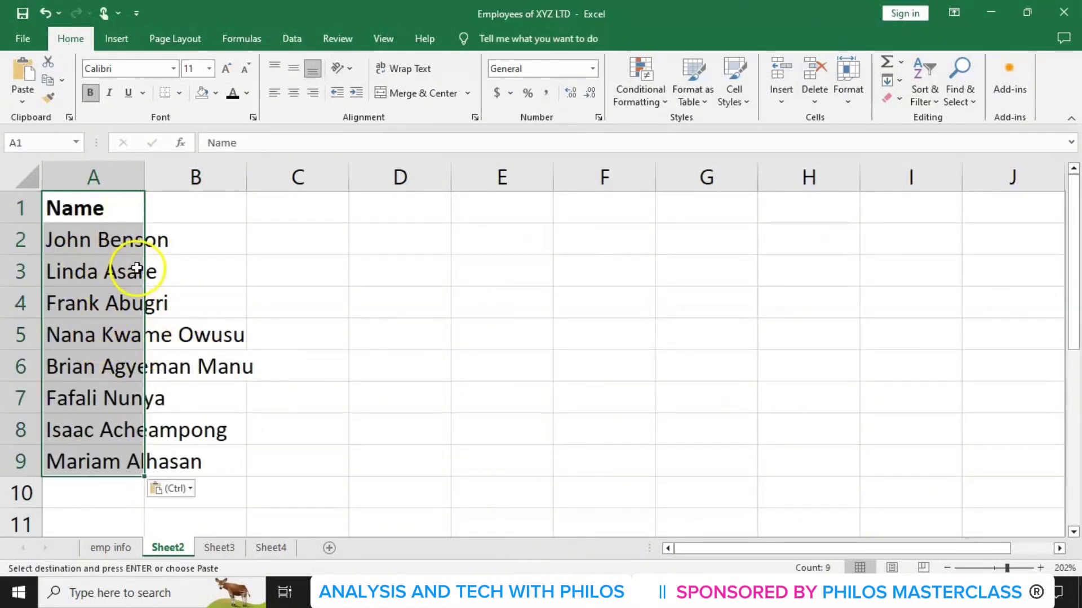
AutoFit column A on Sheet2 to the width of the pasted names
{"action": "left_click", "coordinate": [96, 176]}
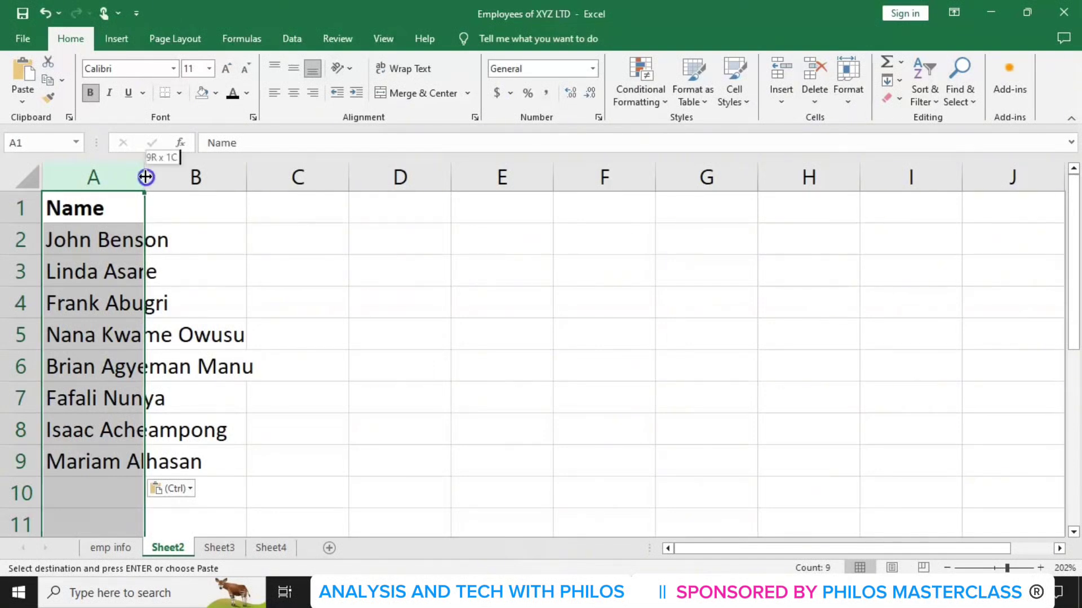
{"action": "double_click", "coordinate": [145, 177]}
{"action": "left_click", "coordinate": [309, 301]}
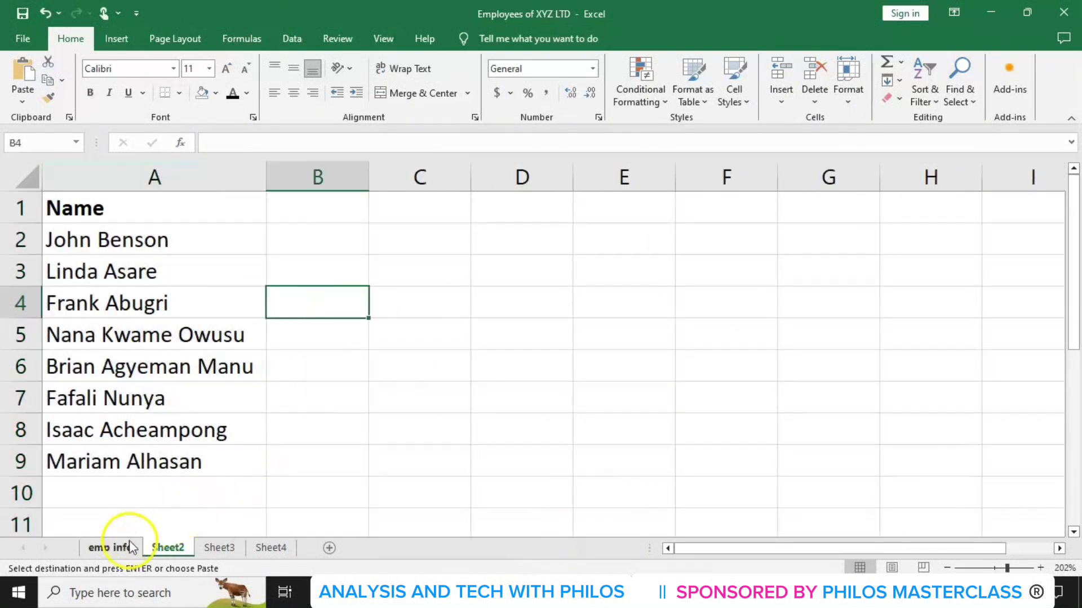
Copy the Age column with its header (C1:C9) from emp info into Sheet3 starting at cell A1
{"action": "left_click", "coordinate": [115, 551]}
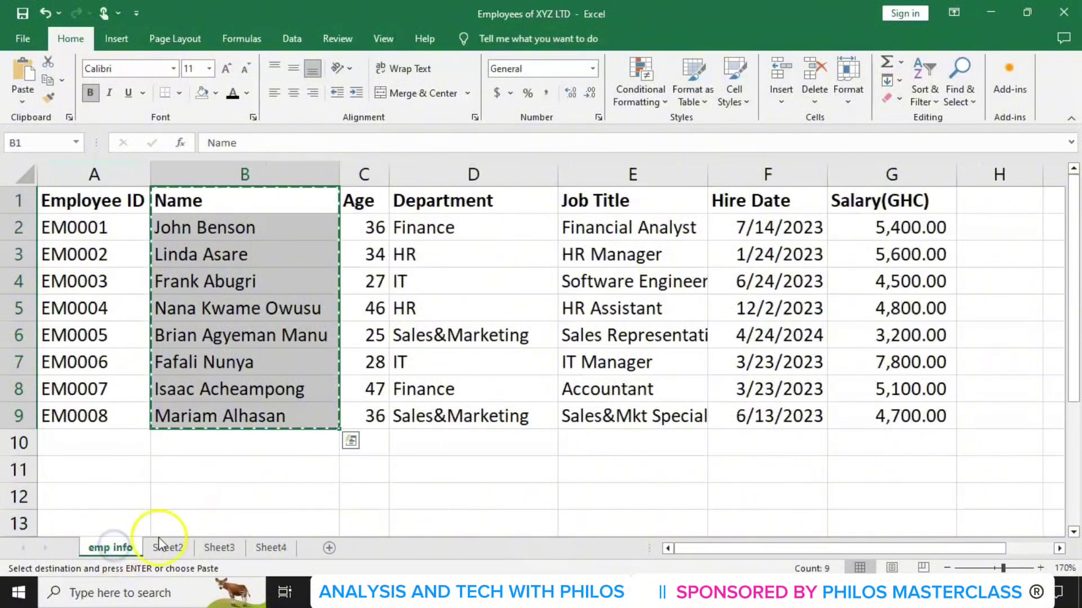
{"action": "left_click", "coordinate": [425, 440]}
{"action": "key", "text": "Escape"}
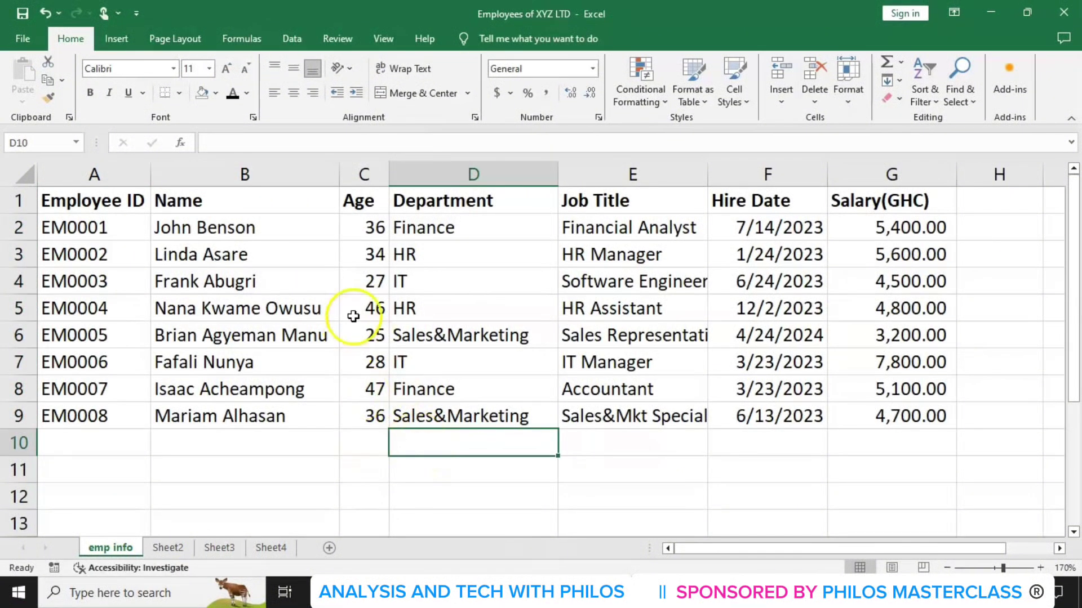
{"action": "left_click", "coordinate": [358, 202]}
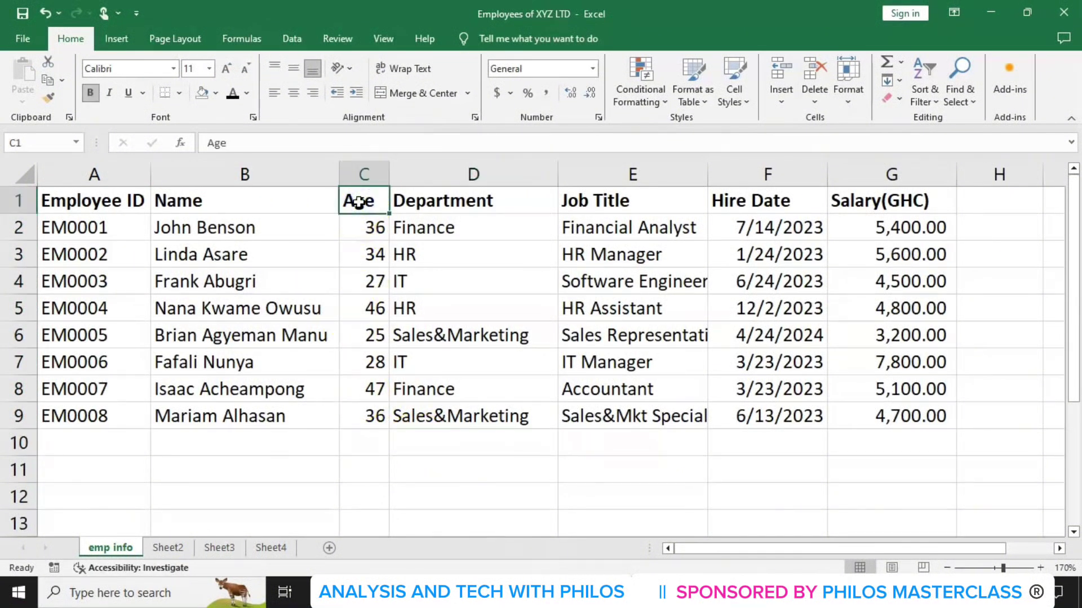
{"action": "left_click", "coordinate": [369, 422], "text": "shift"}
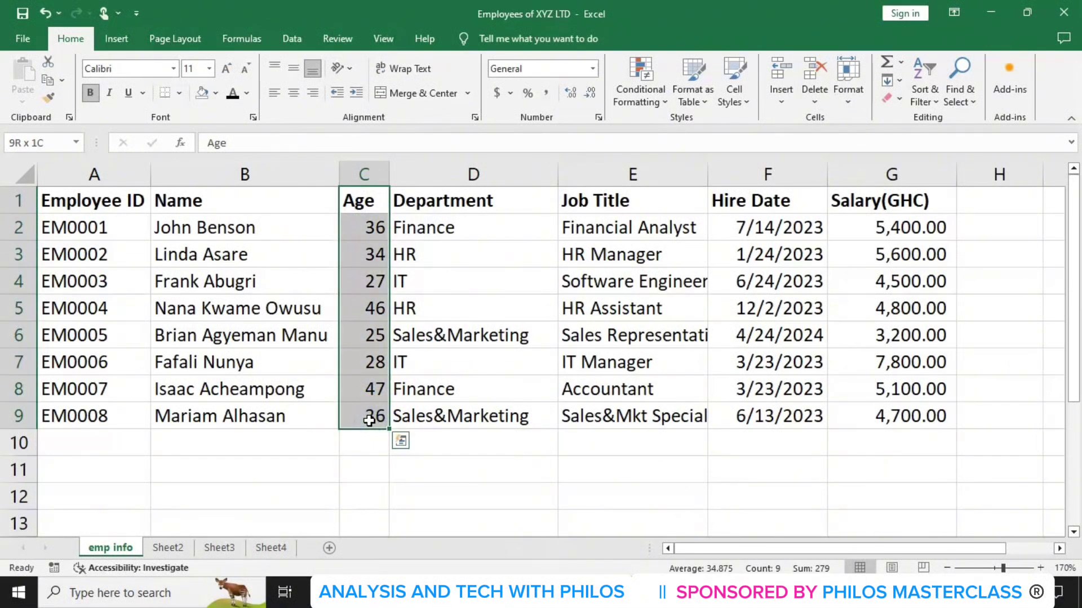
{"action": "key", "text": "ctrl+c"}
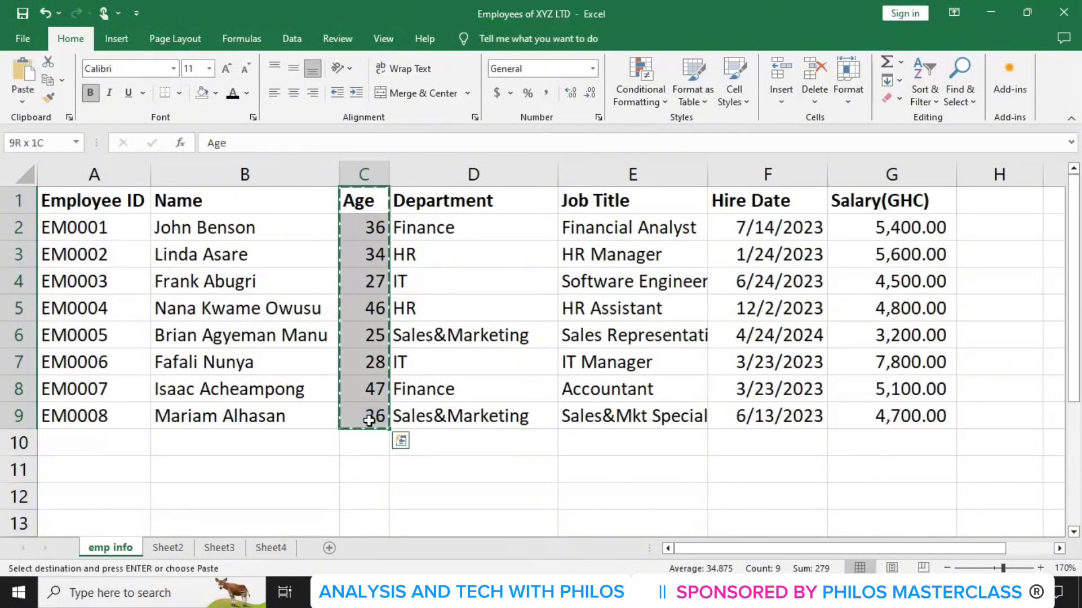
{"action": "left_click", "coordinate": [215, 549]}
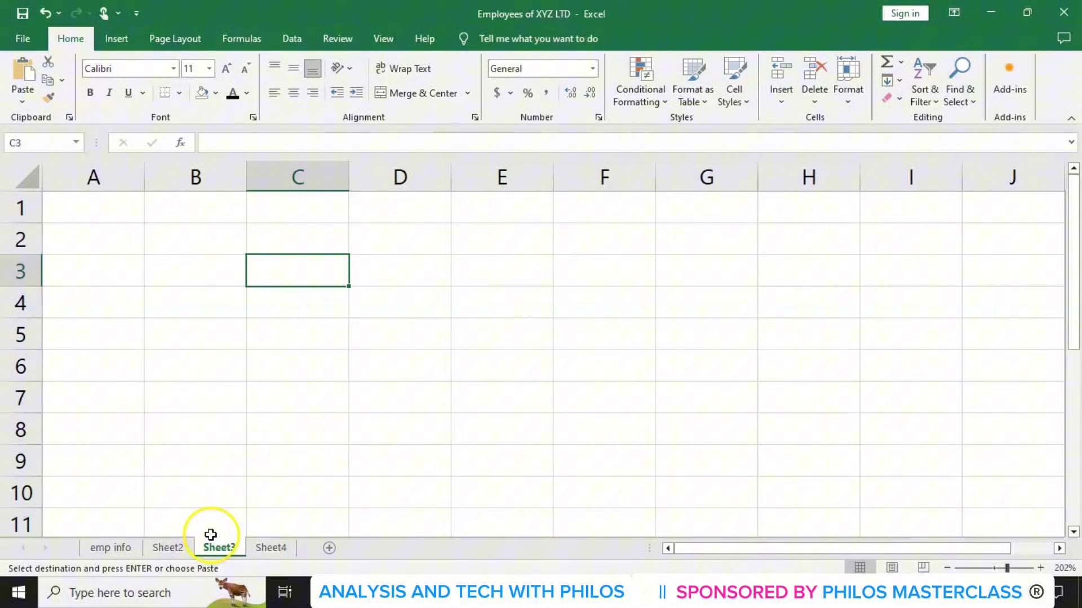
{"action": "left_click", "coordinate": [84, 211]}
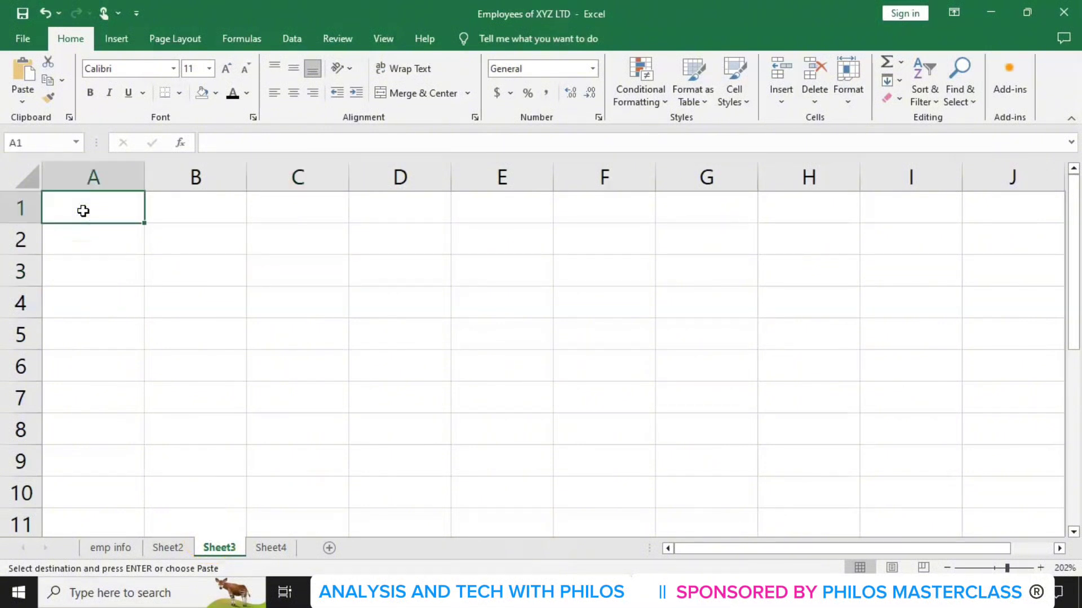
{"action": "key", "text": "ctrl+v"}
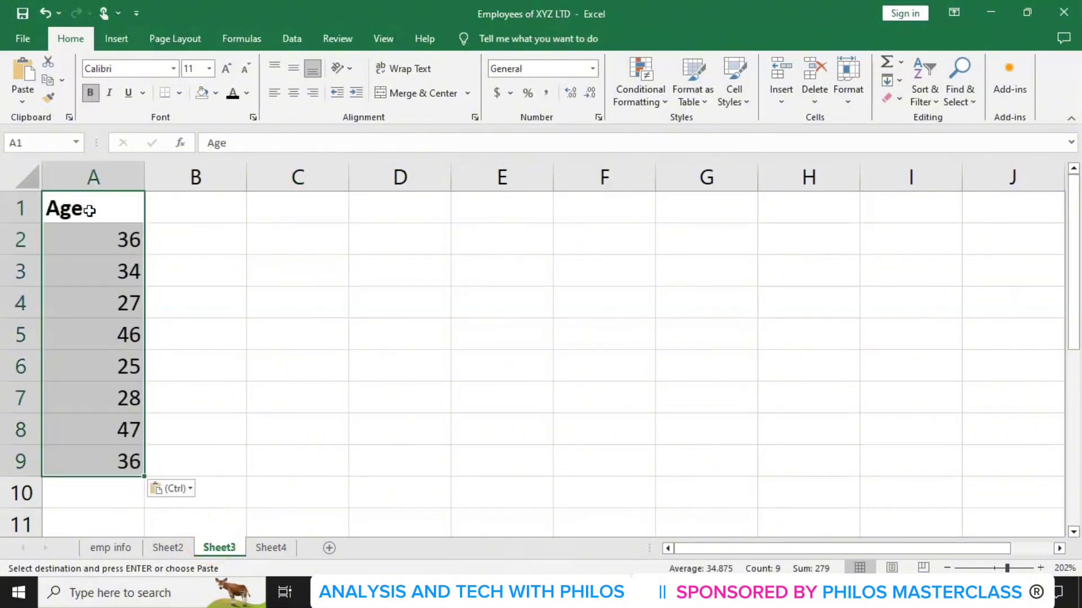
{"action": "left_click", "coordinate": [164, 242]}
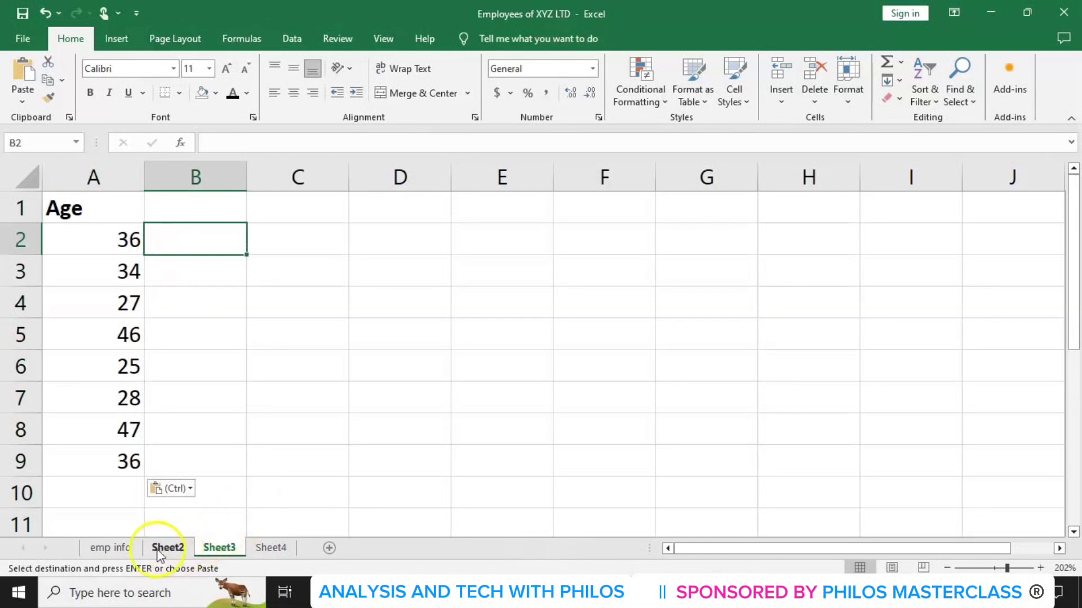
Copy the Name and Age columns with their headers (B1:C9) from emp info into Sheet4 starting at cell A1
{"action": "left_click", "coordinate": [111, 548]}
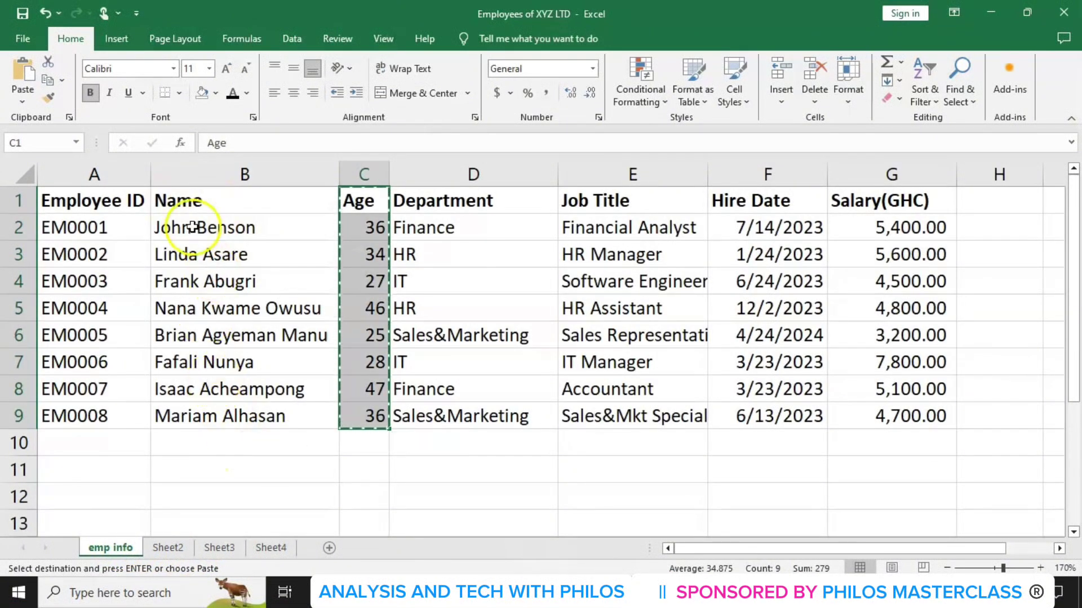
{"action": "left_click", "coordinate": [279, 446]}
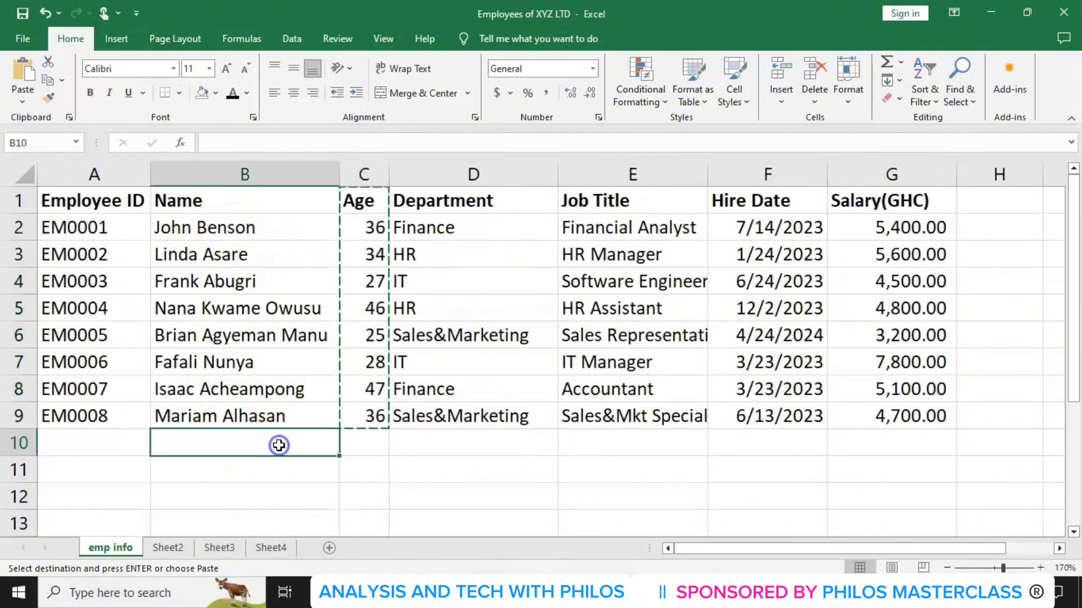
{"action": "left_click", "coordinate": [231, 202]}
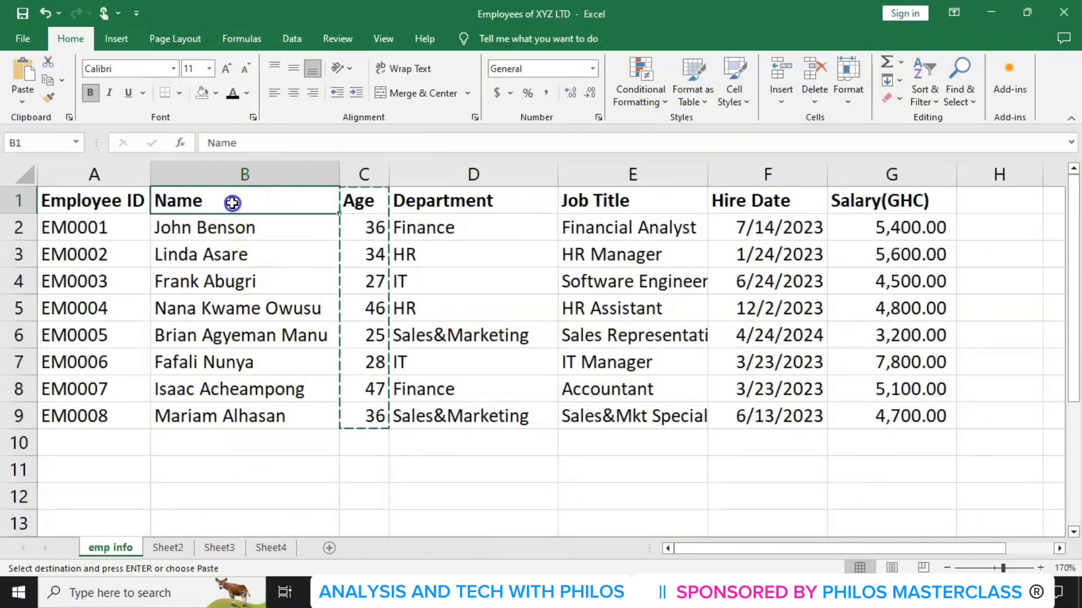
{"action": "left_click_drag", "start_coordinate": [289, 210], "coordinate": [361, 414]}
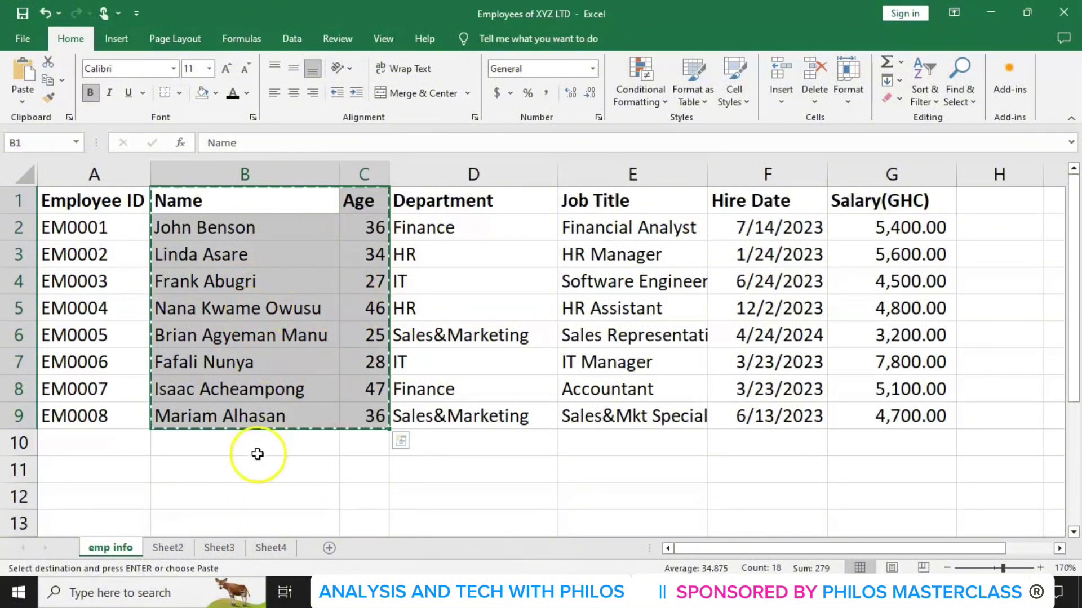
{"action": "left_click", "coordinate": [270, 547]}
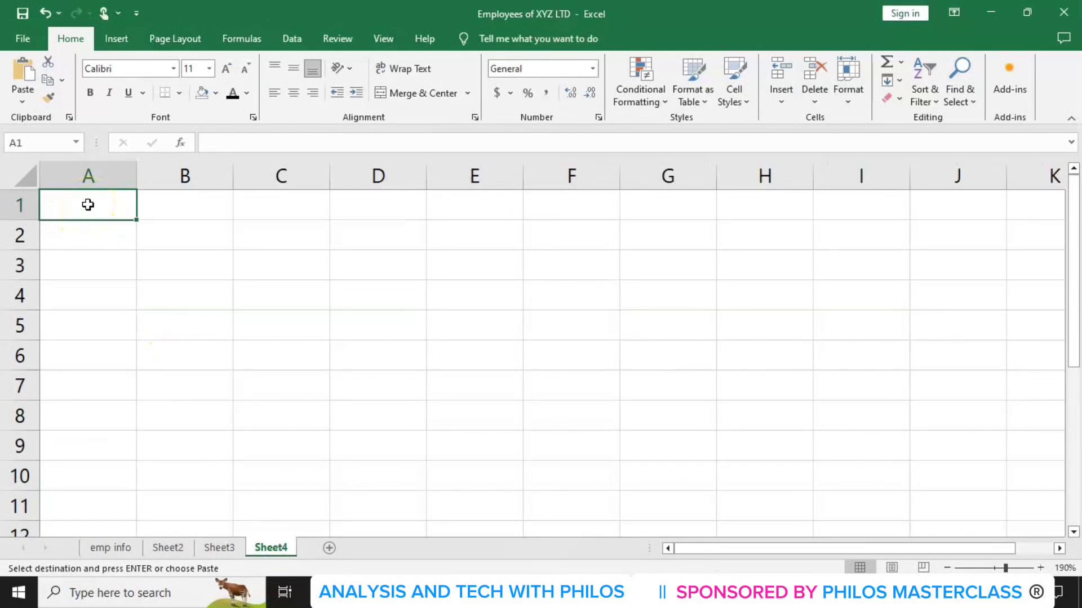
{"action": "key", "text": "ctrl+v"}
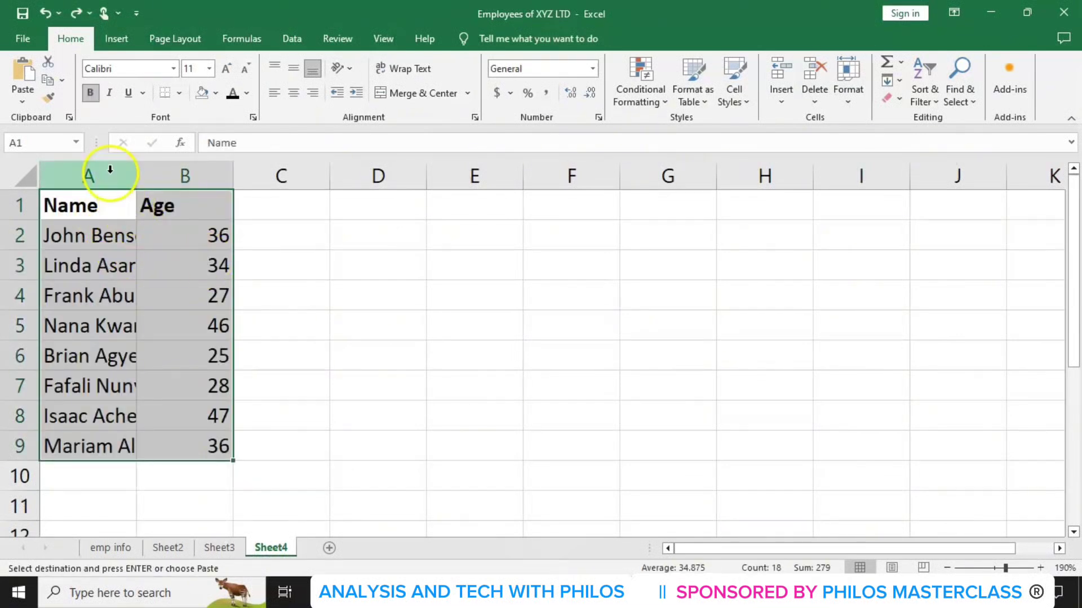
AutoFit column A on Sheet4 to the width of the pasted names
{"action": "left_click", "coordinate": [111, 171]}
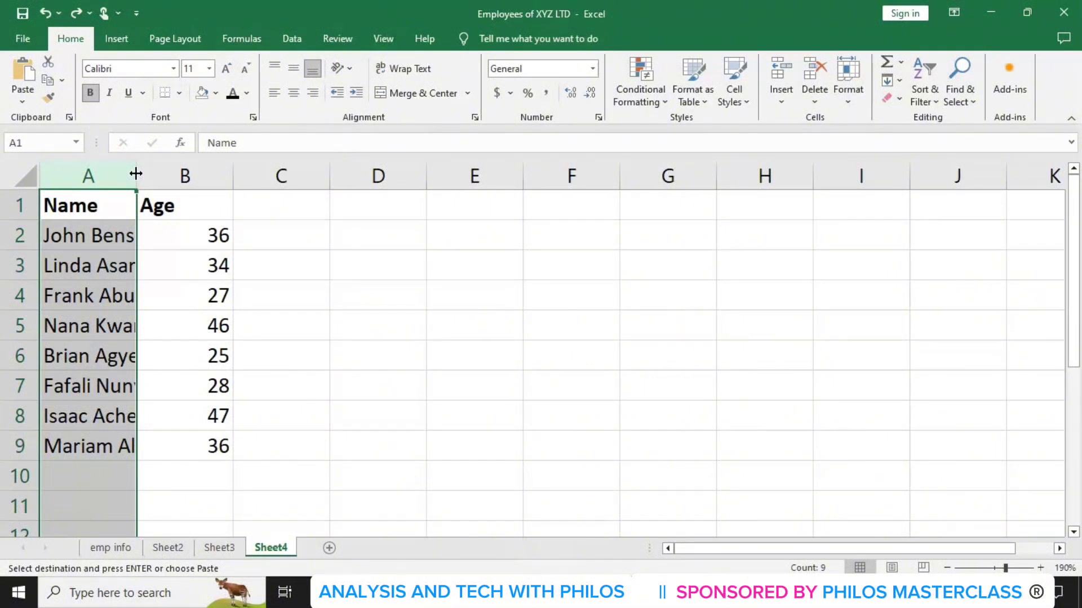
{"action": "double_click", "coordinate": [136, 174]}
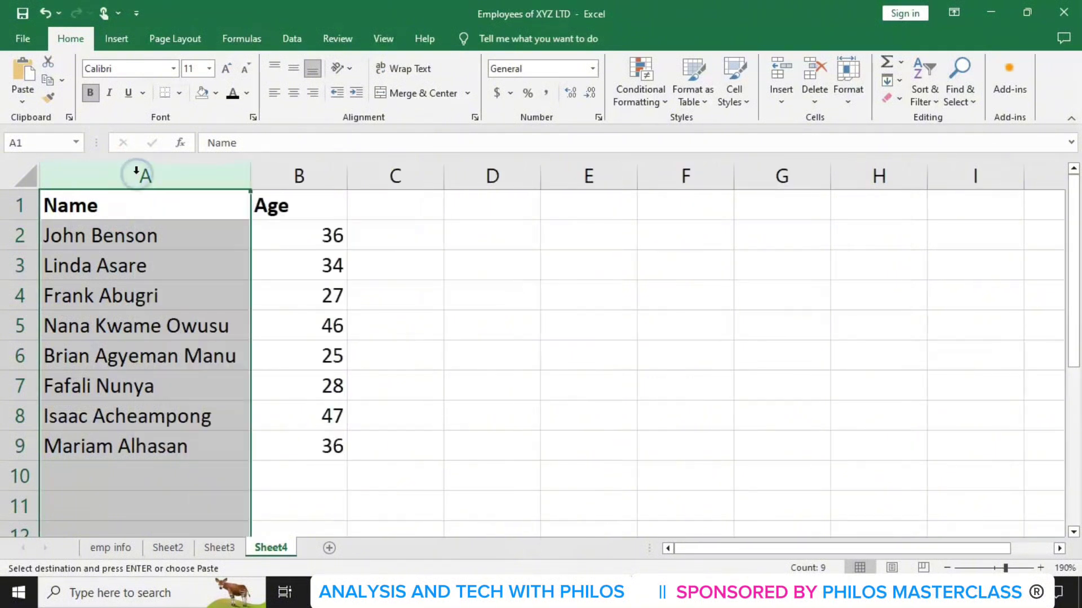
{"action": "left_click", "coordinate": [383, 327]}
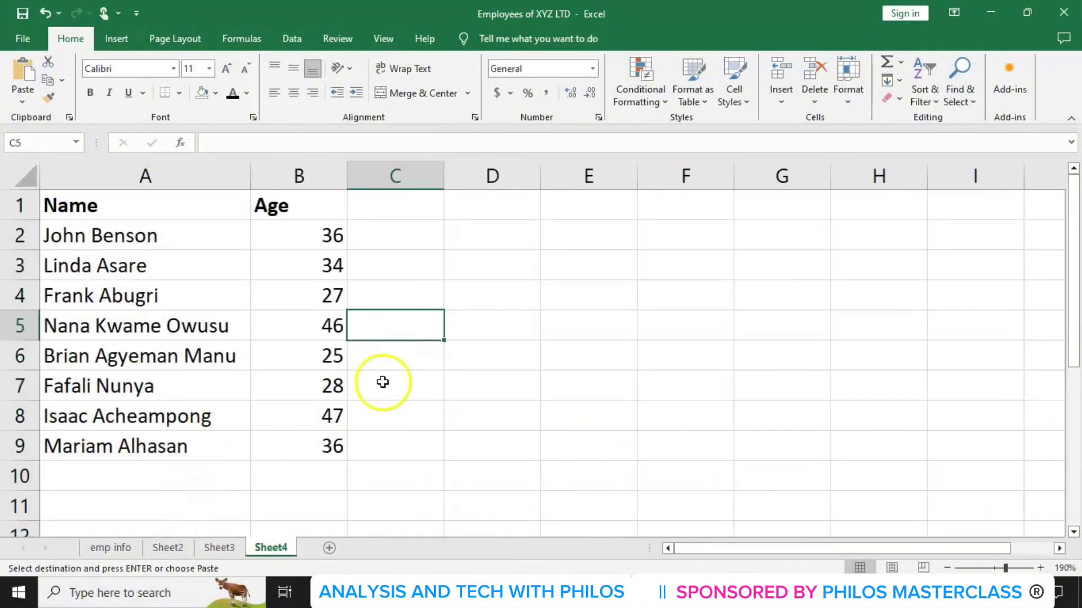
Sort the names in A2:A9 on Sheet2 from A to Z and check the first few entries
{"action": "left_click", "coordinate": [165, 547]}
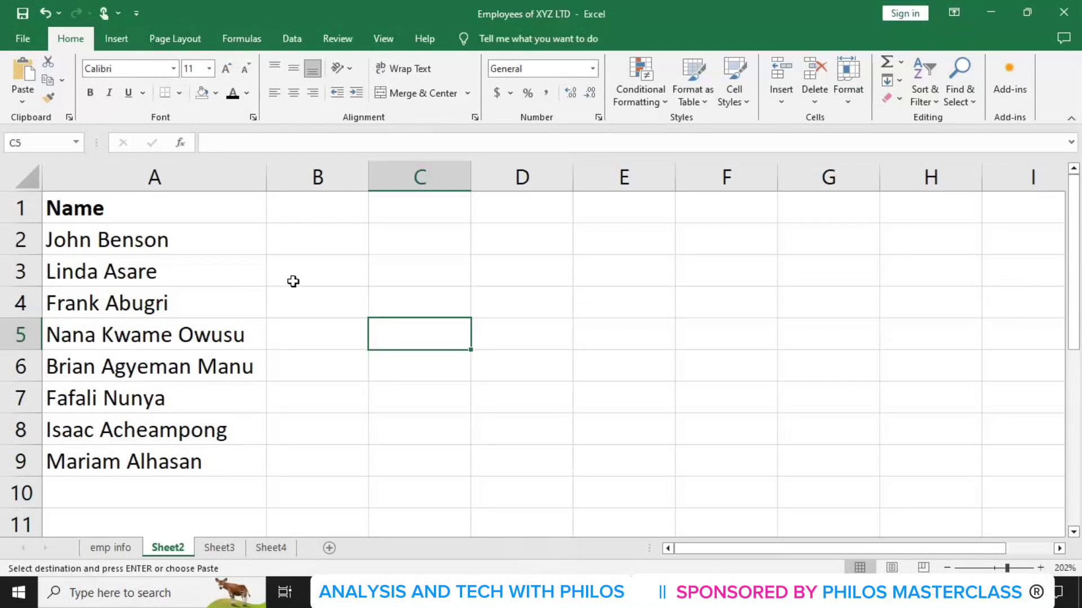
{"action": "left_click", "coordinate": [183, 242]}
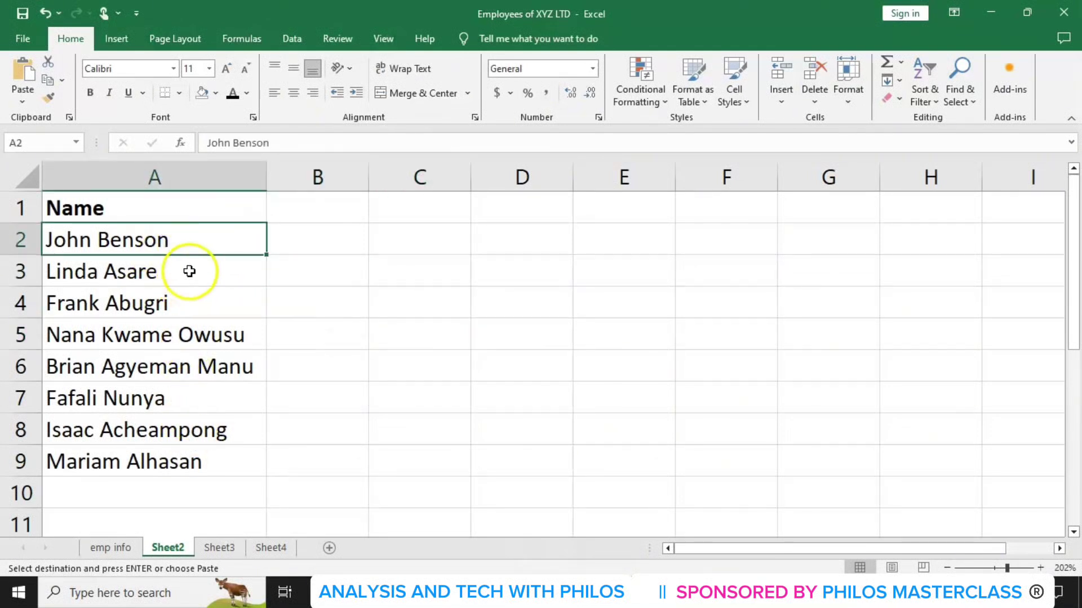
{"action": "left_click", "coordinate": [154, 460], "text": "shift"}
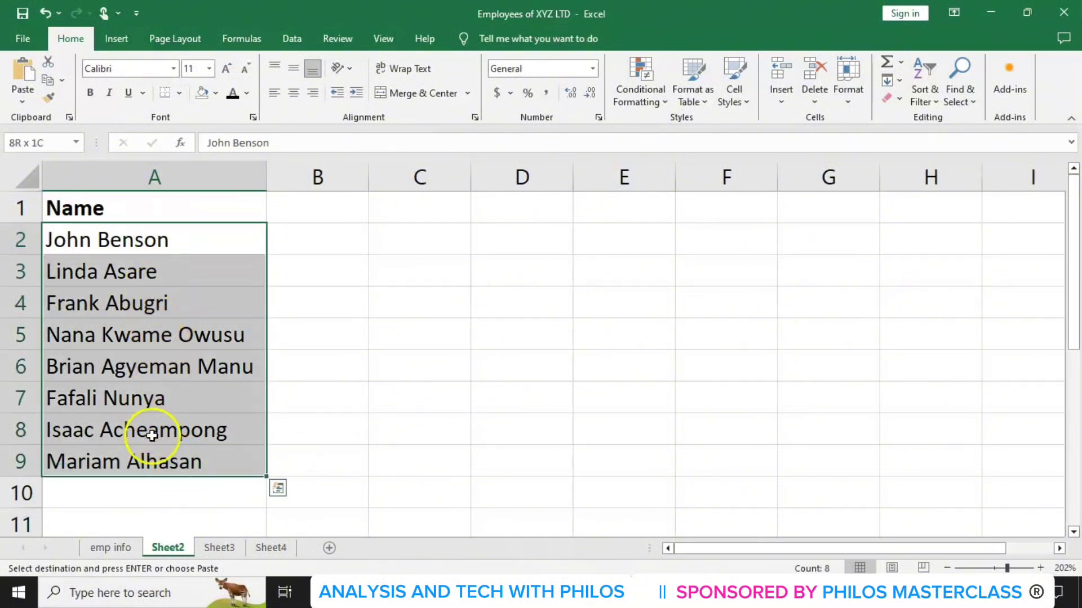
{"action": "left_click", "coordinate": [937, 103]}
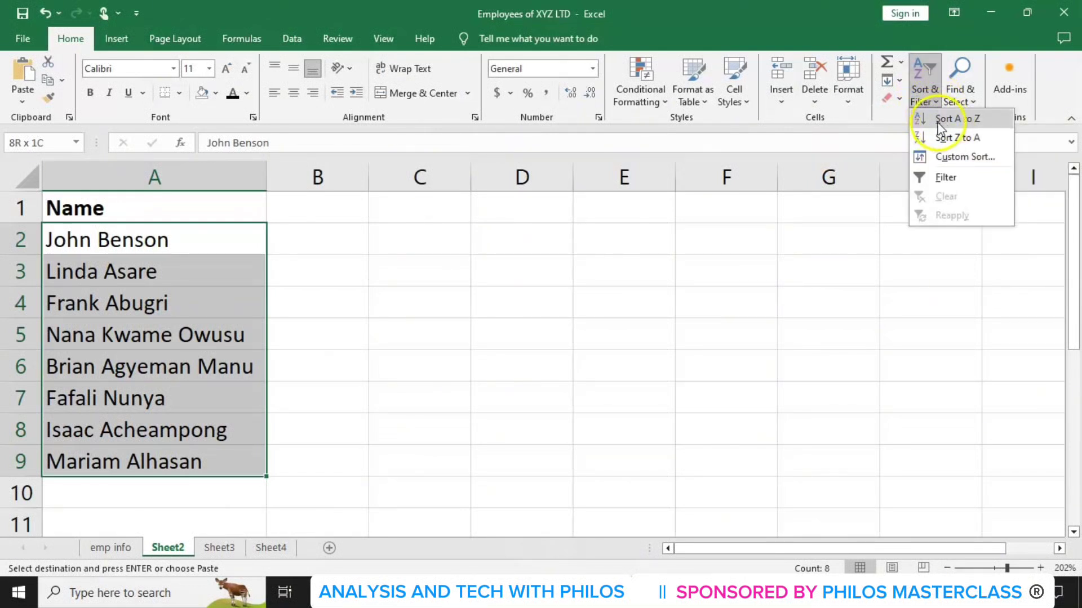
{"action": "left_click", "coordinate": [973, 118]}
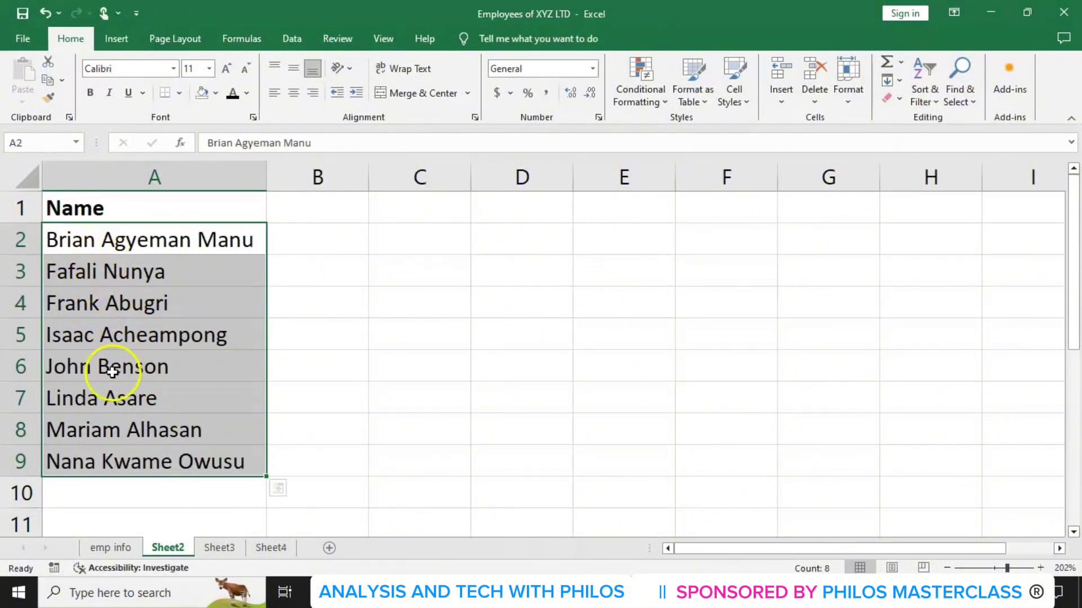
{"action": "left_click", "coordinate": [90, 245]}
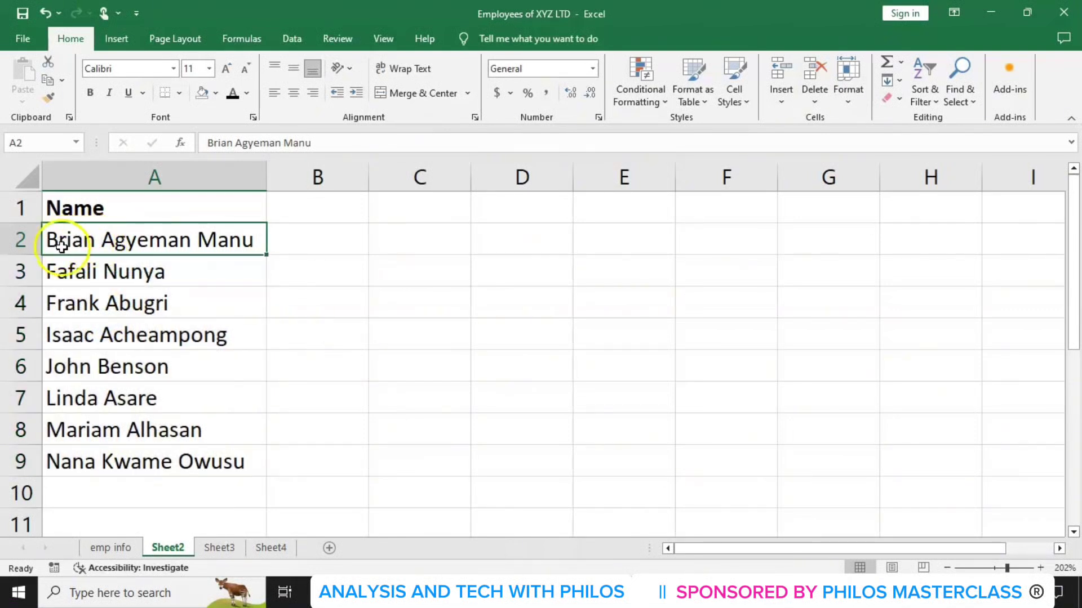
{"action": "left_click", "coordinate": [68, 273]}
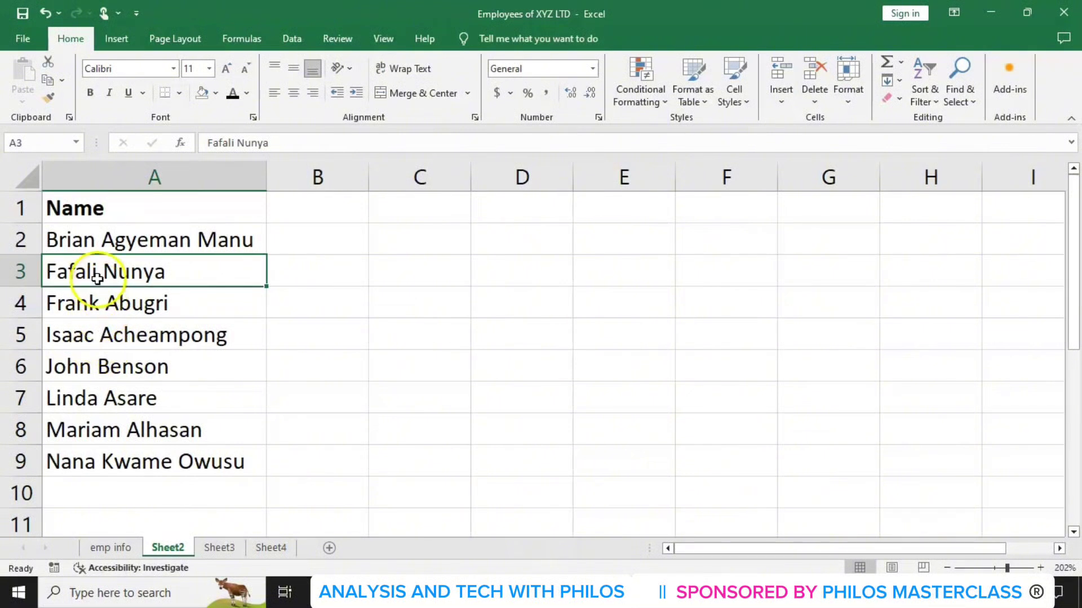
{"action": "left_click", "coordinate": [100, 304]}
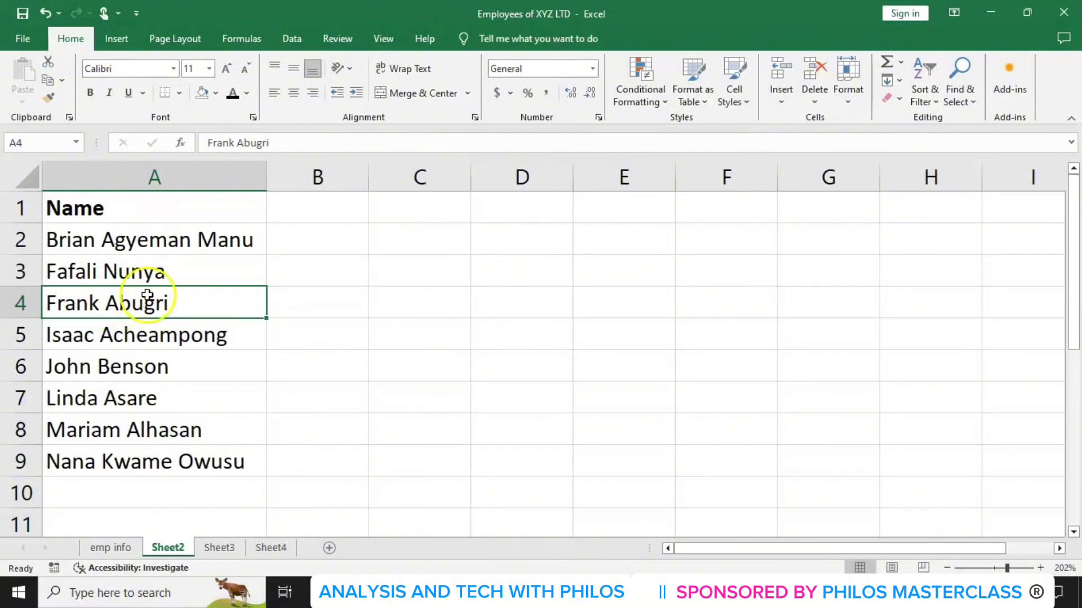
Sort the names in A2:A9 on Sheet2 in descending order, Z to A
{"action": "left_click", "coordinate": [151, 242]}
{"action": "left_click_drag", "start_coordinate": [151, 243], "coordinate": [167, 449]}
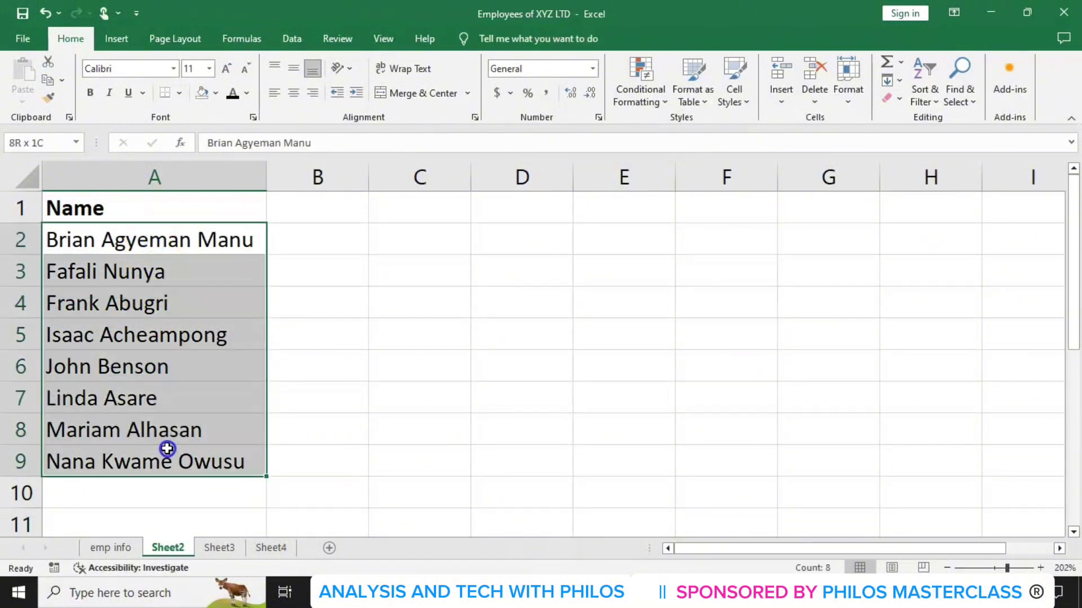
{"action": "left_click", "coordinate": [937, 101]}
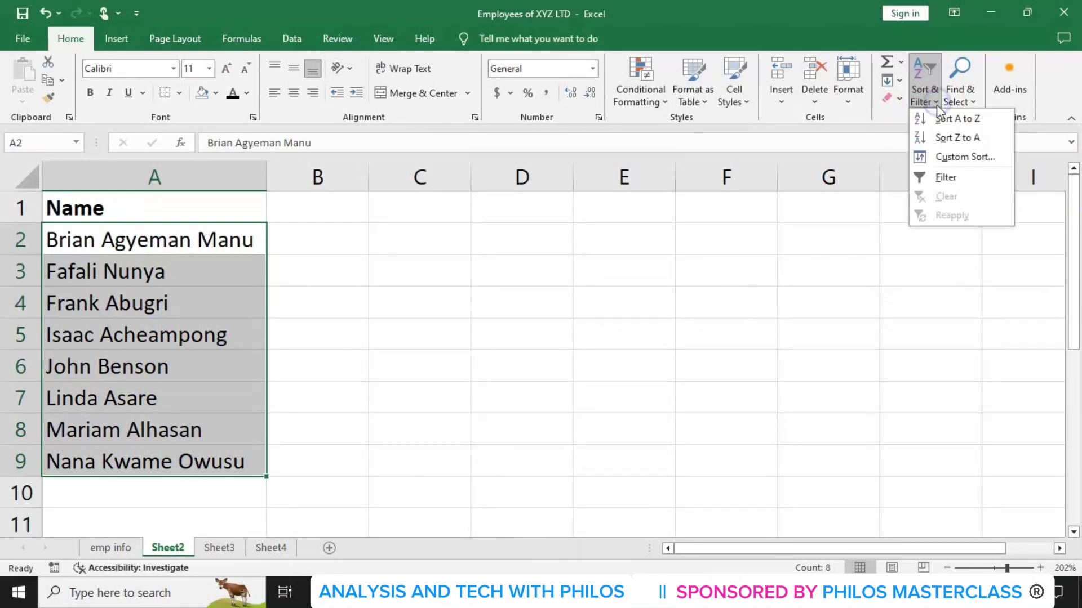
{"action": "left_click", "coordinate": [940, 143]}
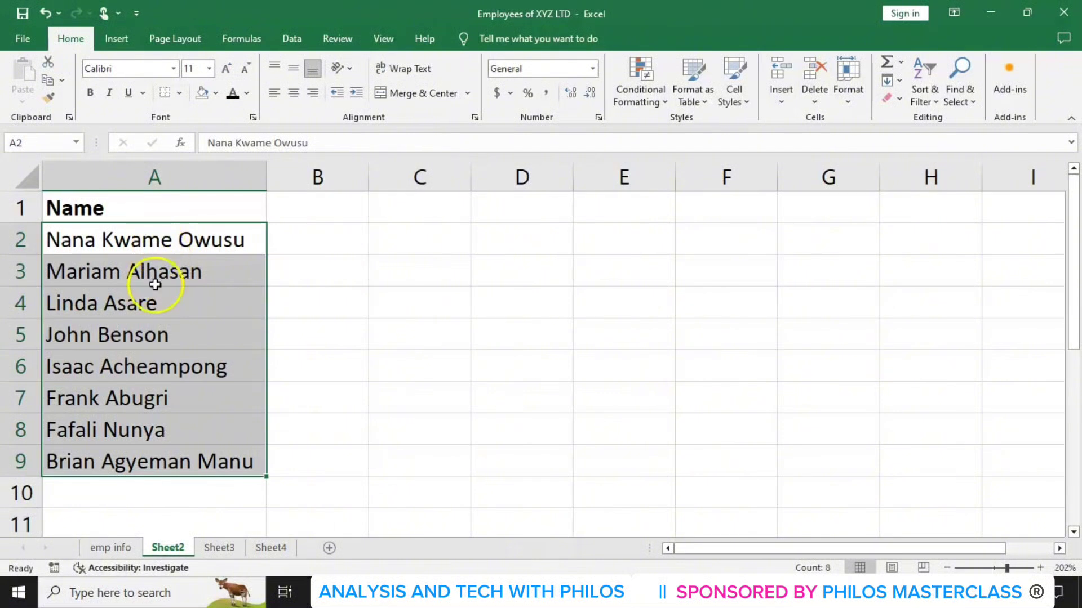
Sort the ages in A2:A9 on Sheet3 from smallest to largest
{"action": "left_click", "coordinate": [220, 547]}
{"action": "key", "text": "ctrl+Home"}
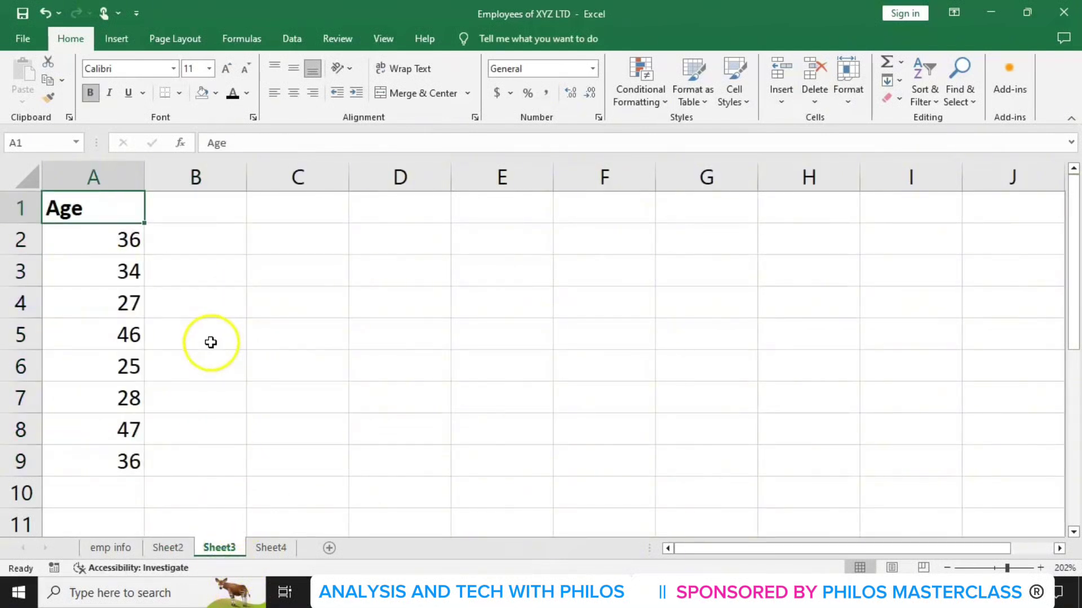
{"action": "left_click", "coordinate": [103, 239]}
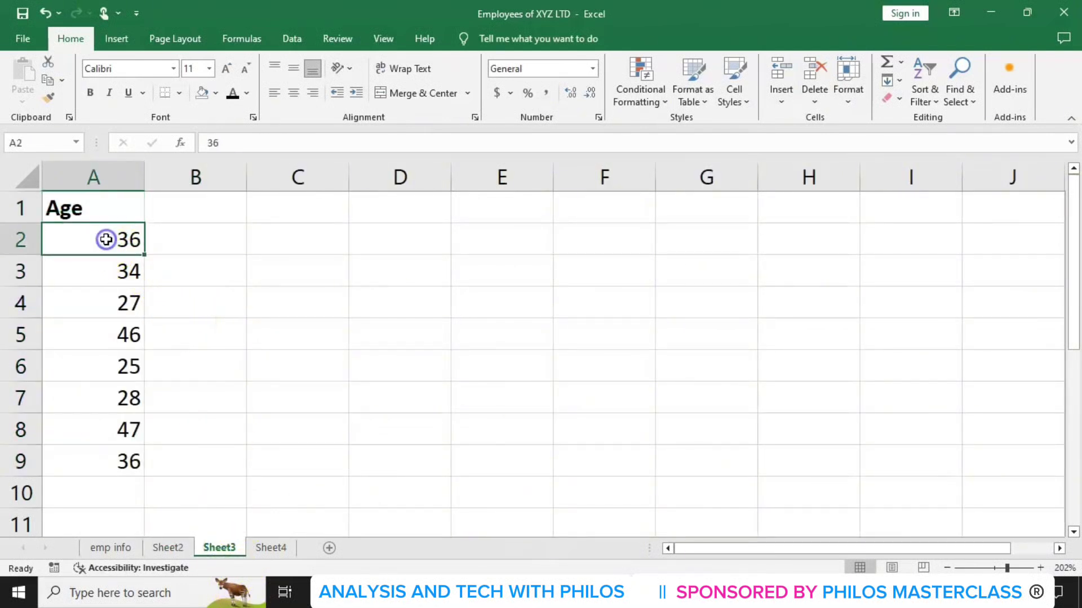
{"action": "left_click", "coordinate": [116, 459], "text": "shift"}
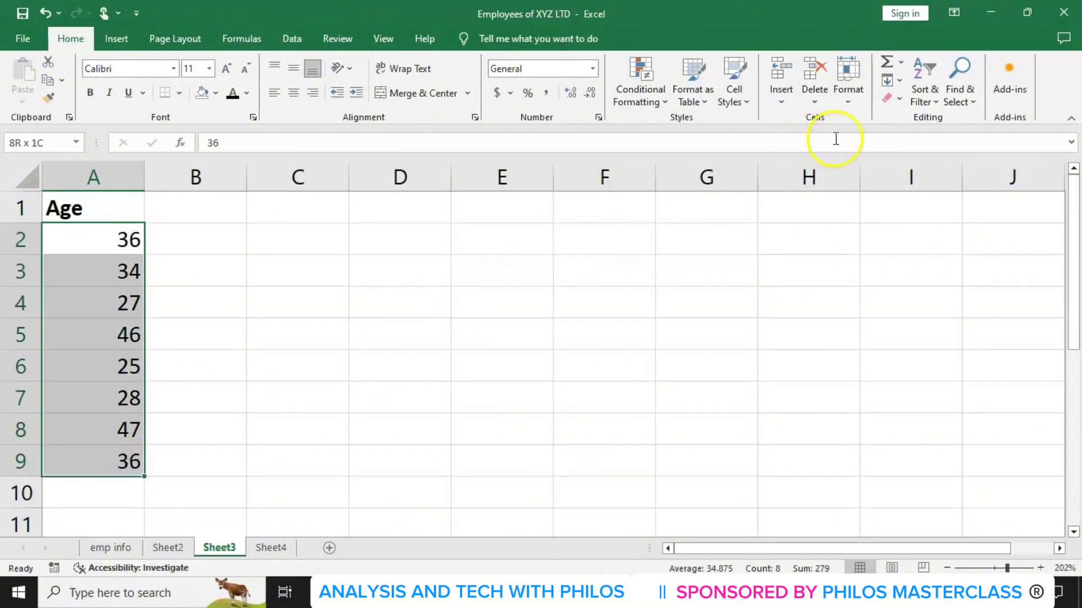
{"action": "left_click", "coordinate": [935, 104]}
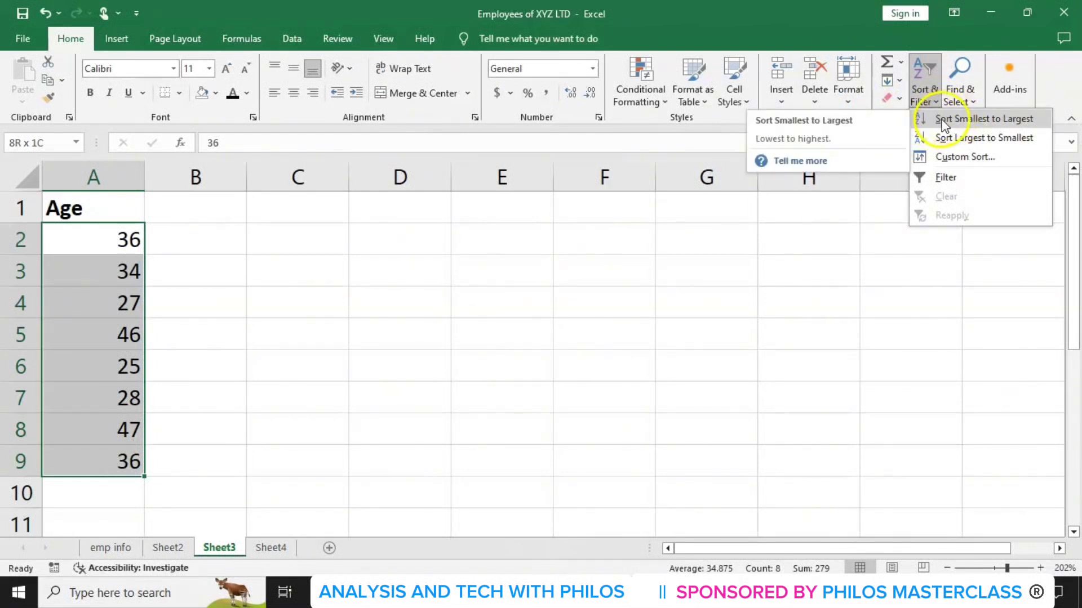
{"action": "left_click", "coordinate": [962, 119]}
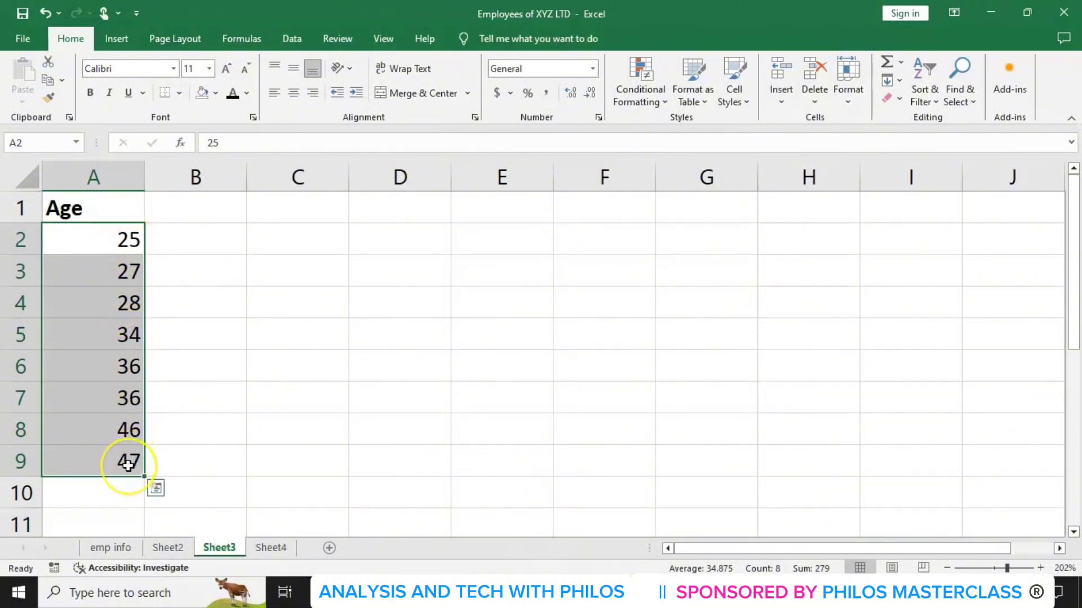
Sort the ages in A2:A9 on Sheet3 from largest to smallest
{"action": "left_click", "coordinate": [934, 102]}
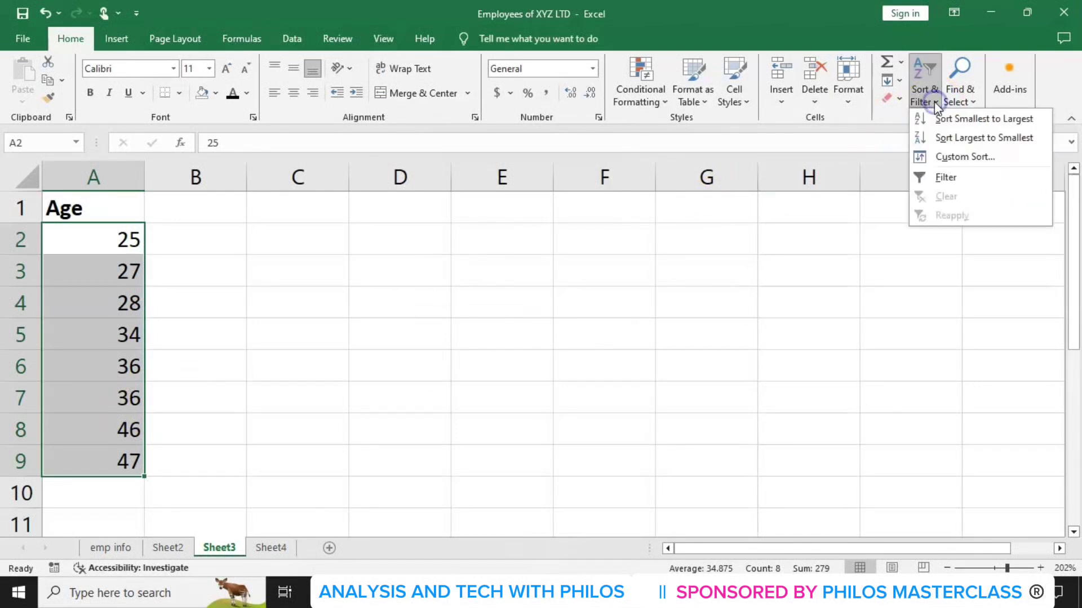
{"action": "left_click", "coordinate": [949, 139]}
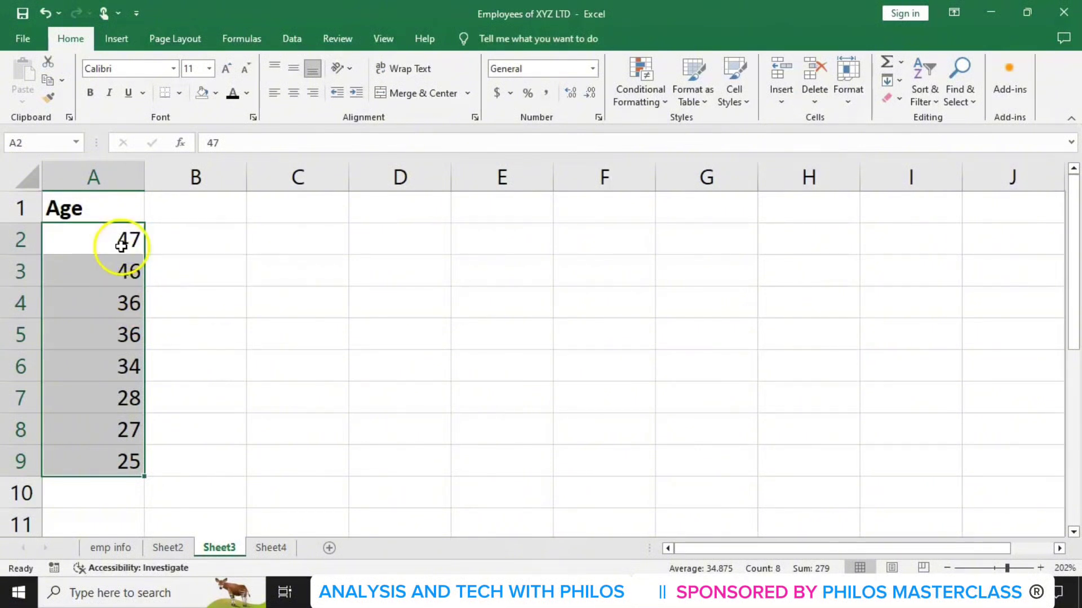
{"action": "left_click_drag", "start_coordinate": [122, 246], "coordinate": [144, 445]}
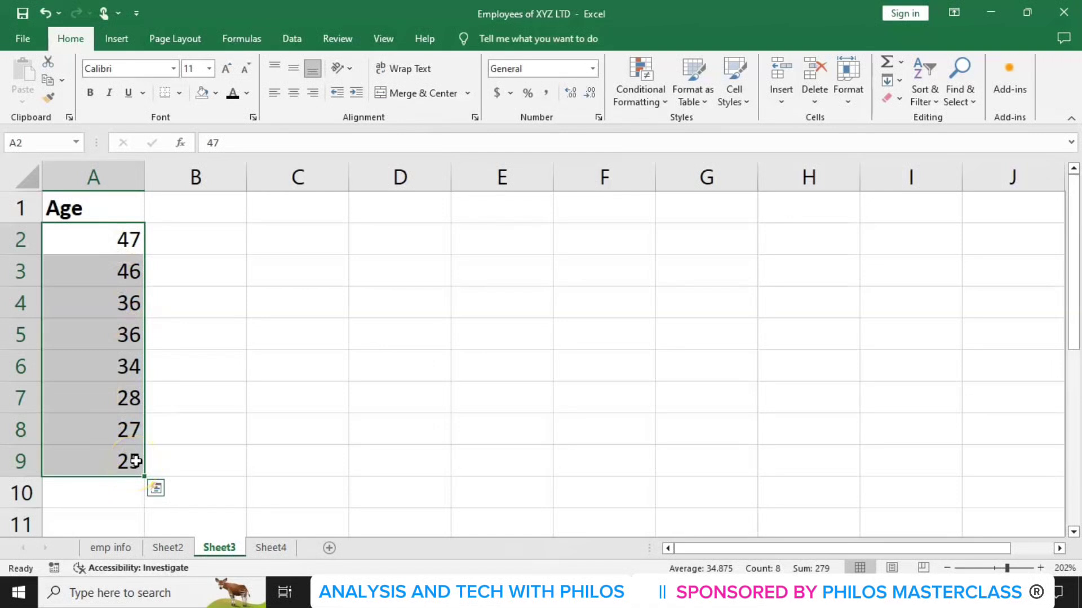
Sort only the names in A2:A9 on Sheet4 from A to Z, continuing with the current selection and leaving out the Age column
{"action": "left_click", "coordinate": [269, 557]}
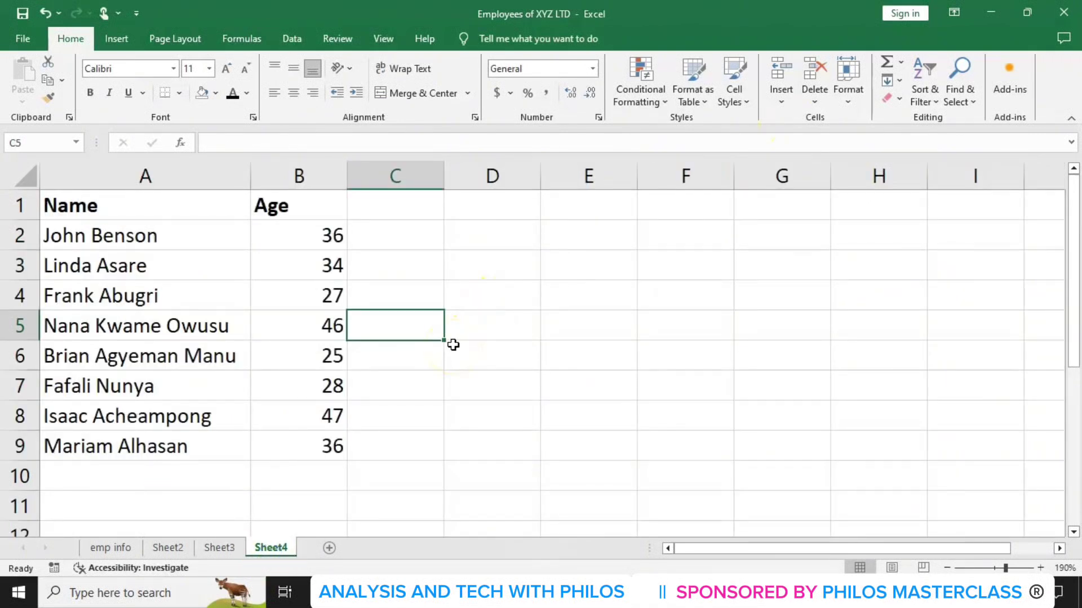
{"action": "left_click", "coordinate": [160, 236]}
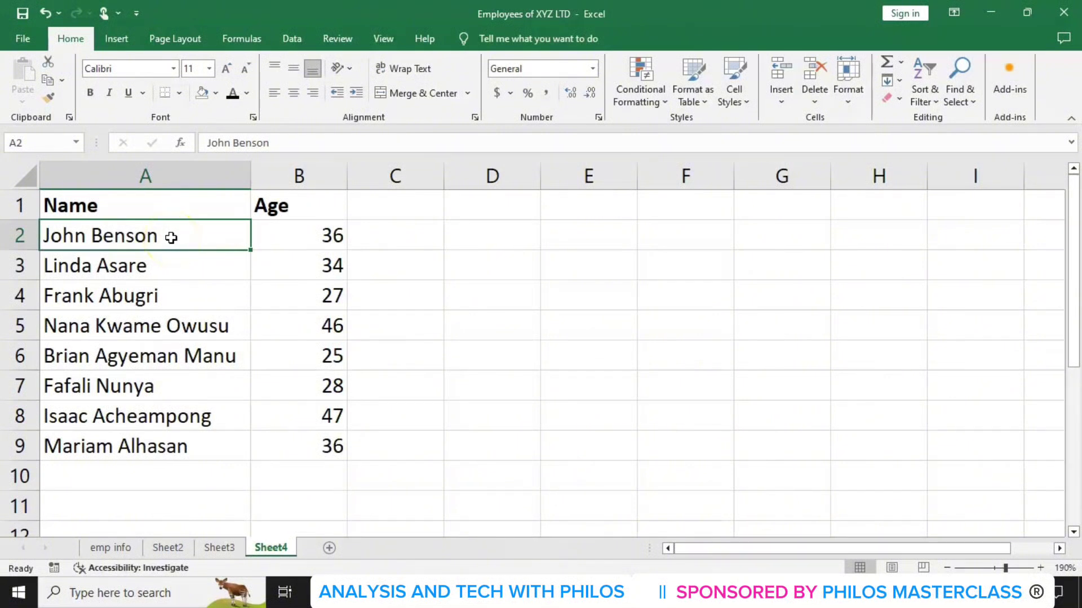
{"action": "left_click", "coordinate": [164, 449], "text": "shift"}
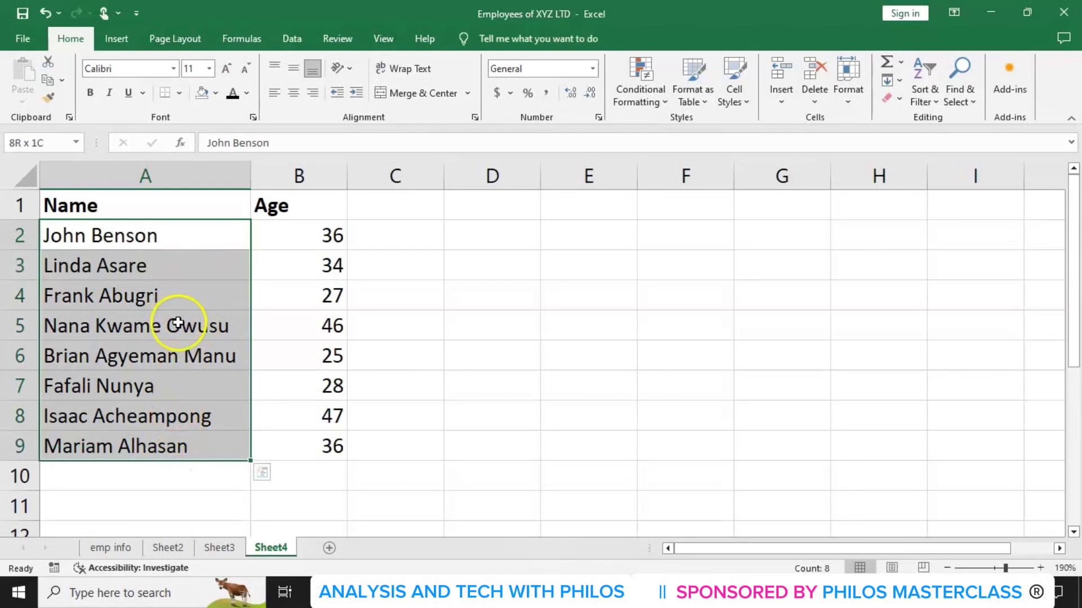
{"action": "left_click", "coordinate": [932, 104]}
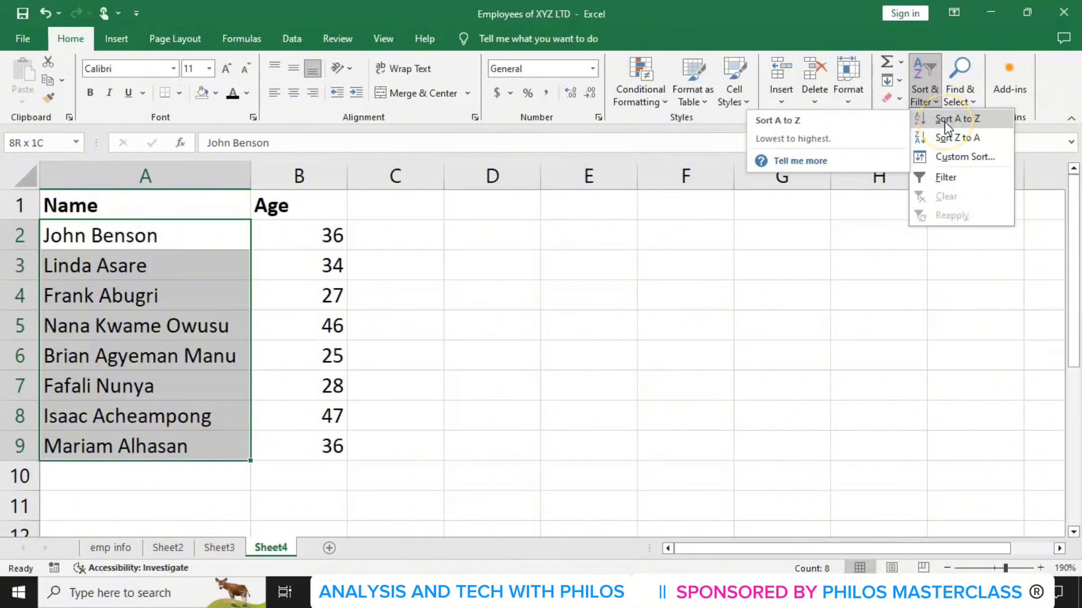
{"action": "left_click", "coordinate": [944, 121]}
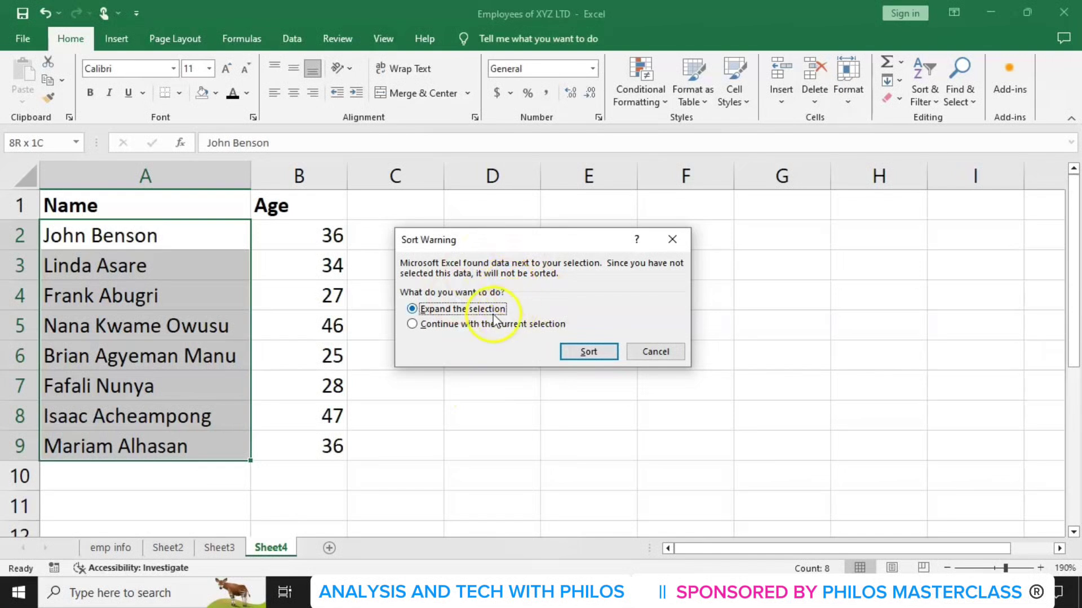
{"action": "left_click", "coordinate": [412, 325]}
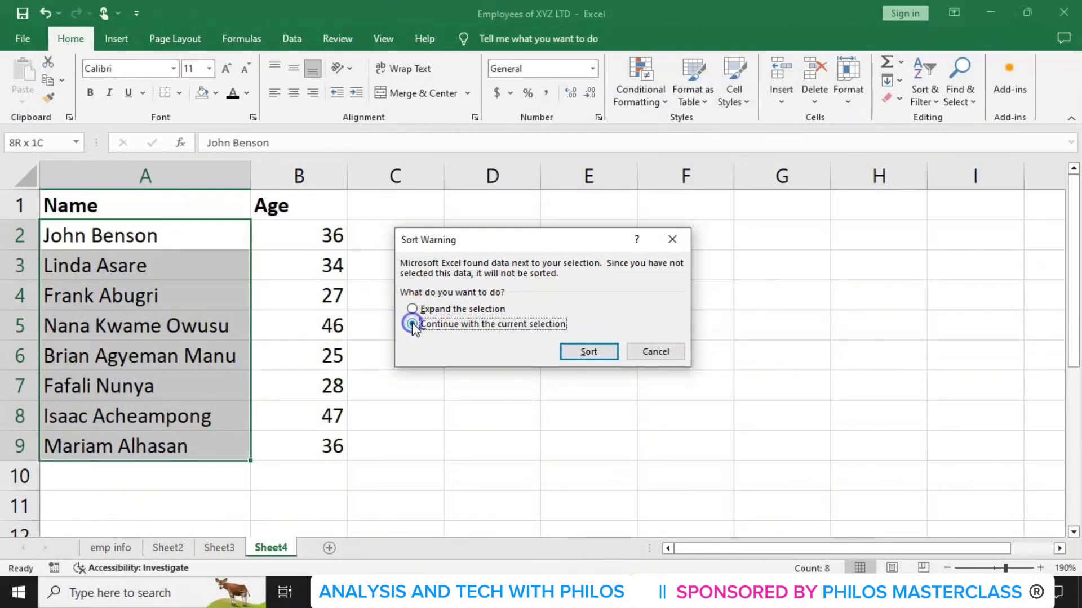
{"action": "left_click", "coordinate": [586, 352]}
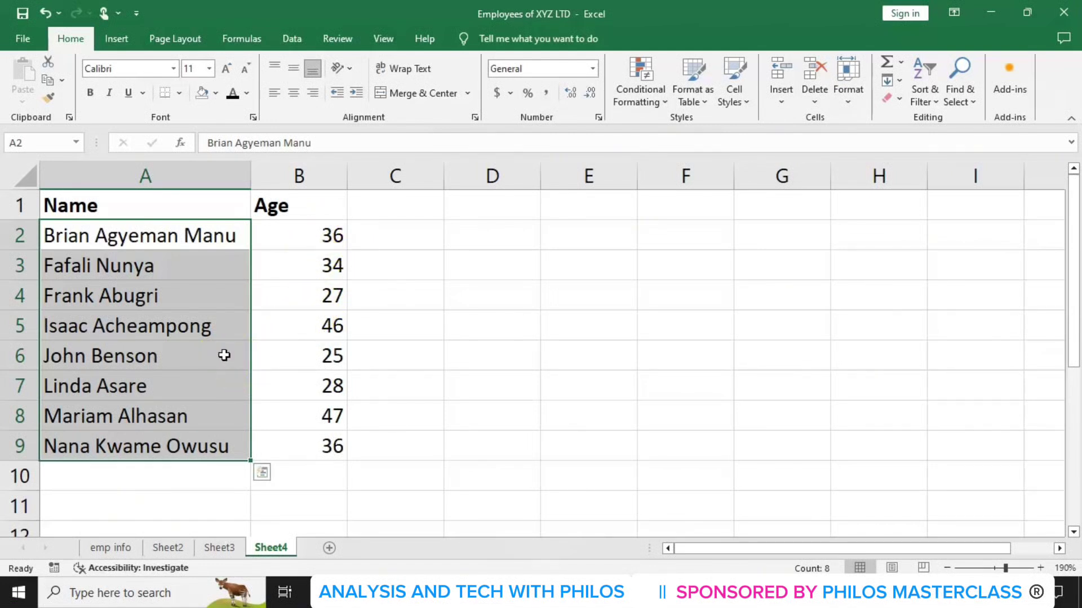
Undo the names-only sort on Sheet4 and sort A2:A9 from A to Z, expanding the selection to include the ages
{"action": "key", "text": "ctrl+z"}
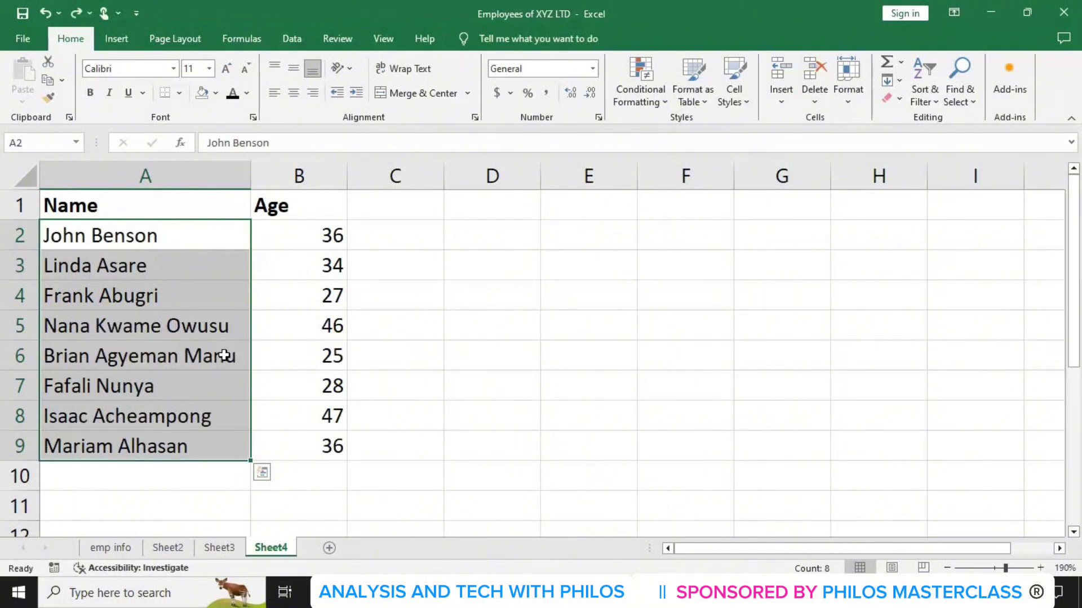
{"action": "left_click", "coordinate": [934, 103]}
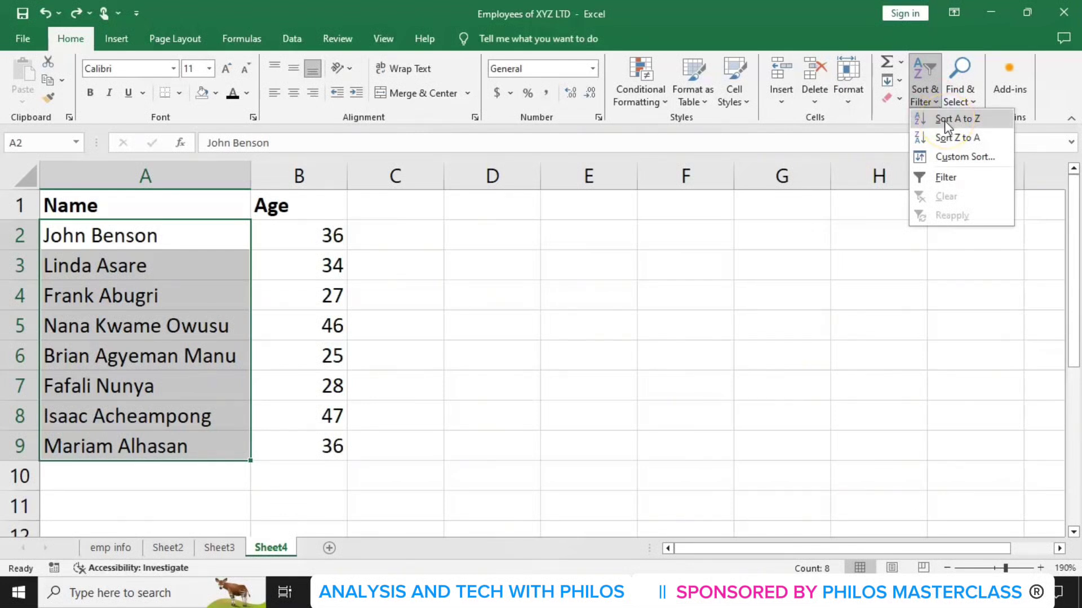
{"action": "left_click", "coordinate": [958, 118]}
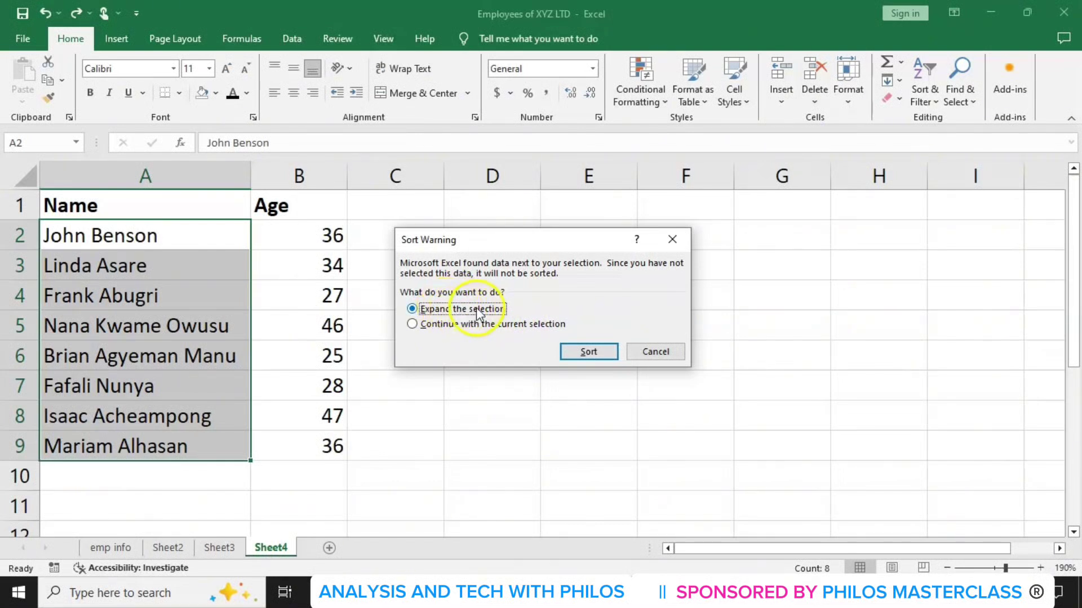
{"action": "left_click", "coordinate": [585, 350]}
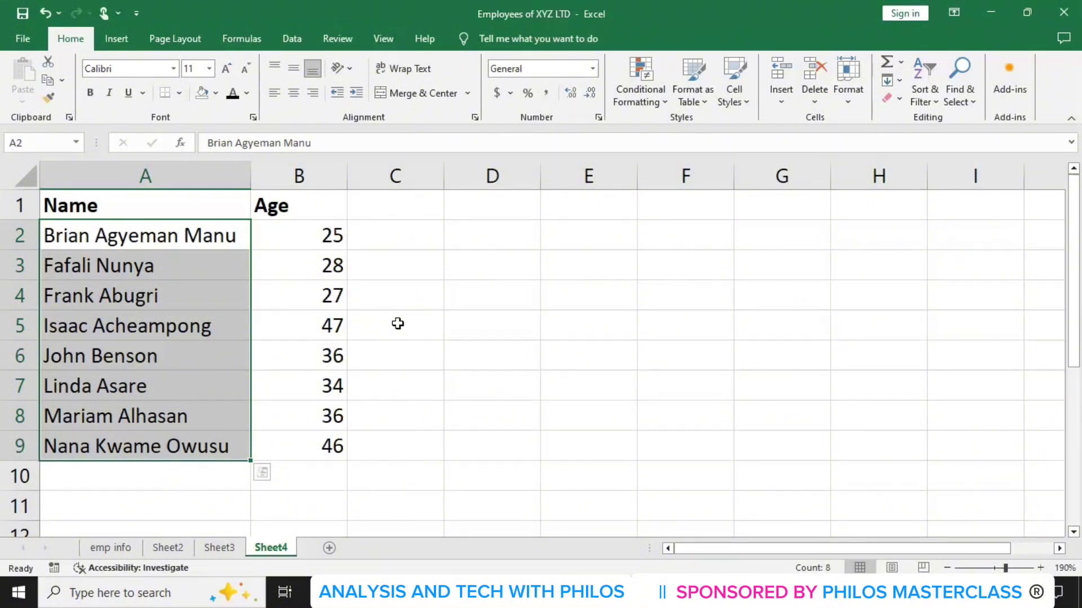
Undo the expanded sort on Sheet4, then select both columns in A2:B9 and sort them by name from A to Z
{"action": "key", "text": "ctrl+z"}
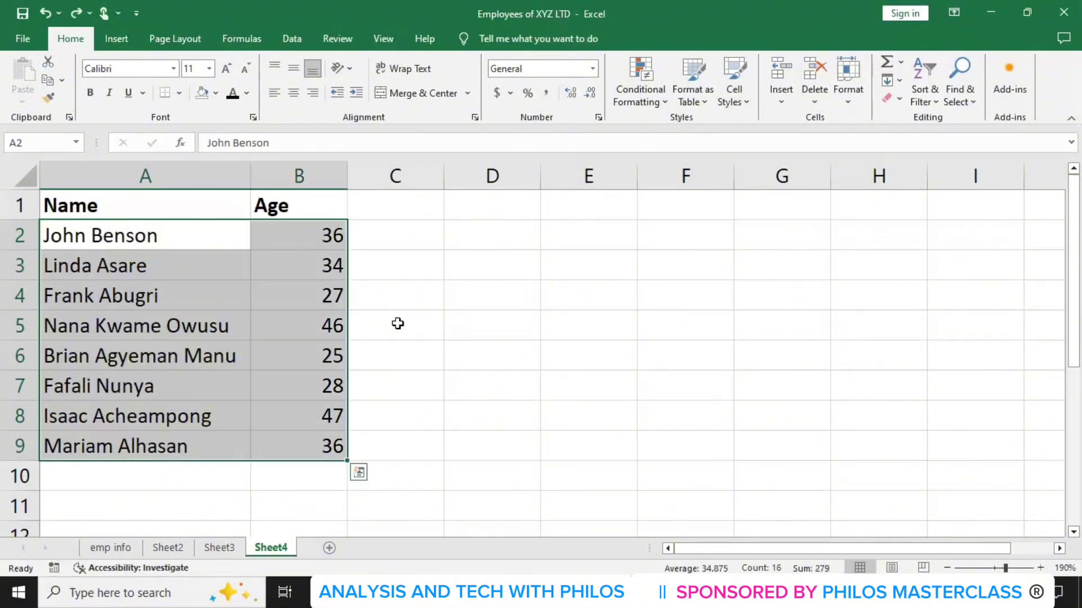
{"action": "left_click", "coordinate": [398, 323]}
{"action": "left_click", "coordinate": [157, 235]}
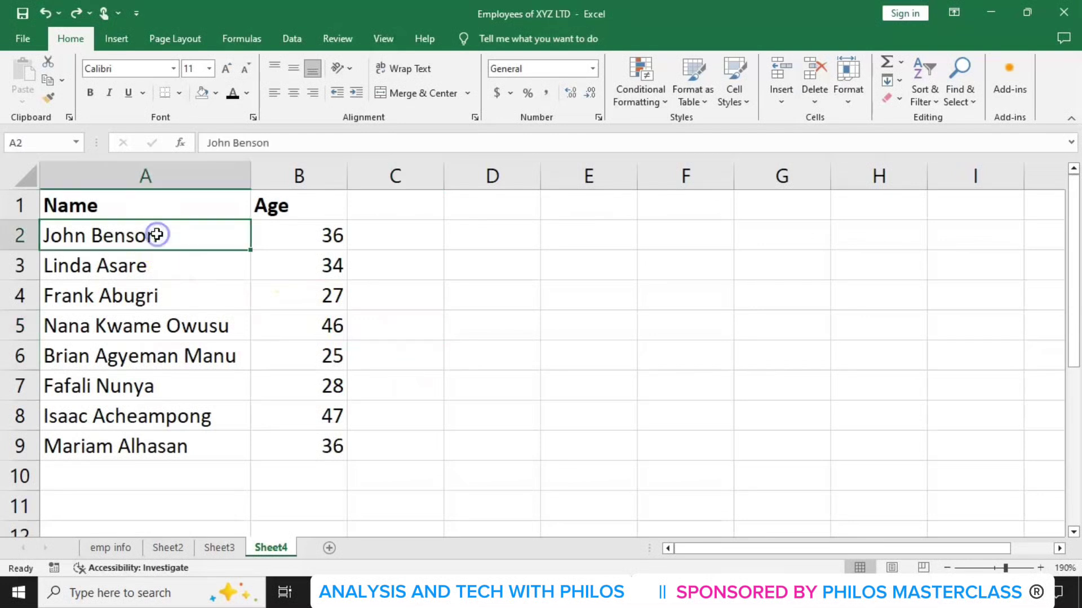
{"action": "left_click_drag", "start_coordinate": [156, 235], "coordinate": [299, 449]}
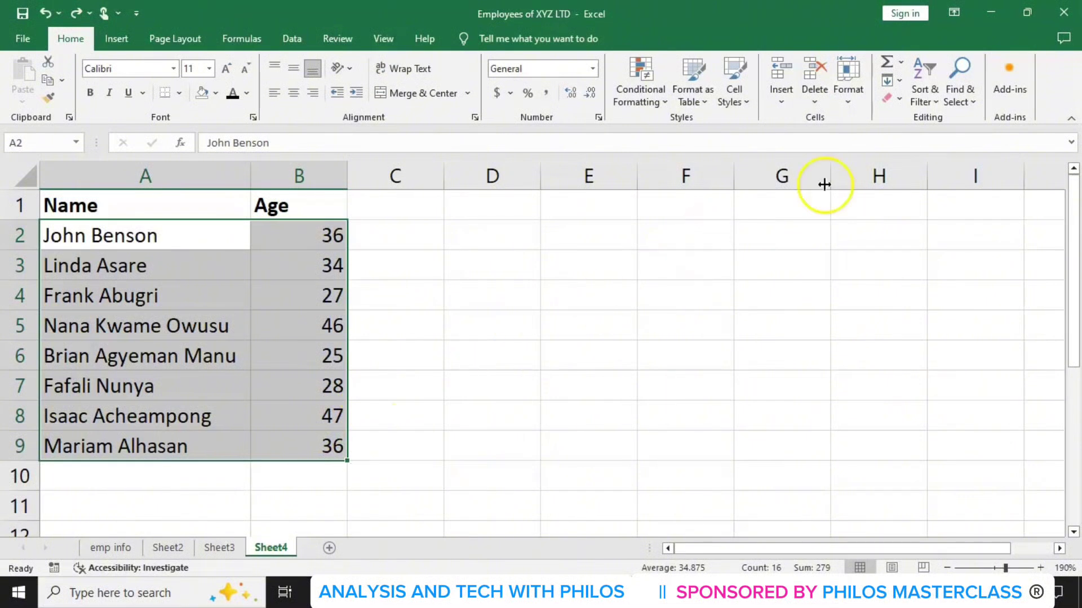
{"action": "left_click", "coordinate": [934, 101]}
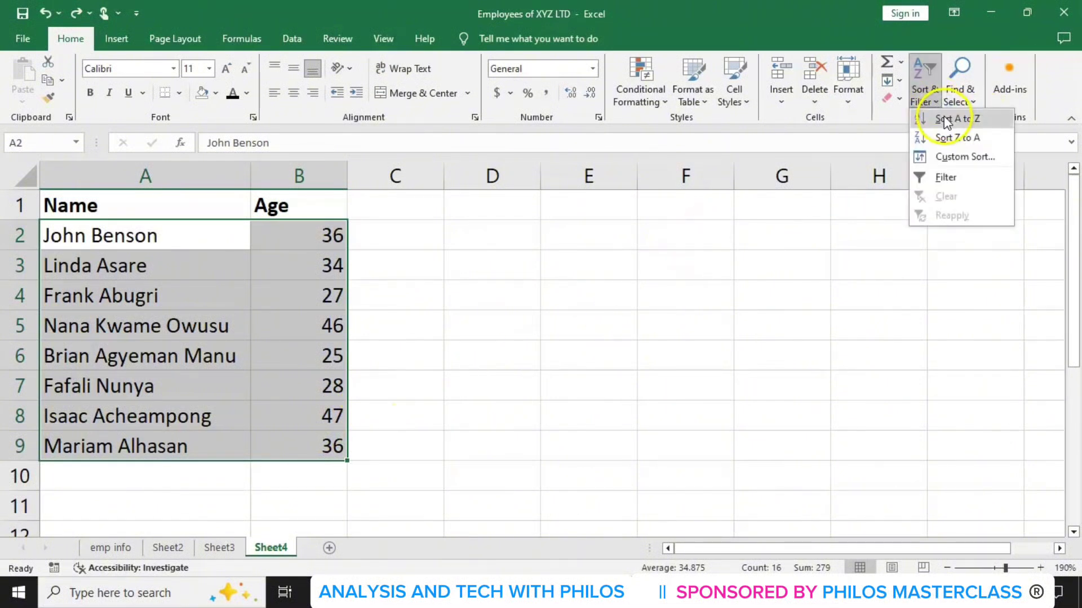
{"action": "left_click", "coordinate": [945, 119]}
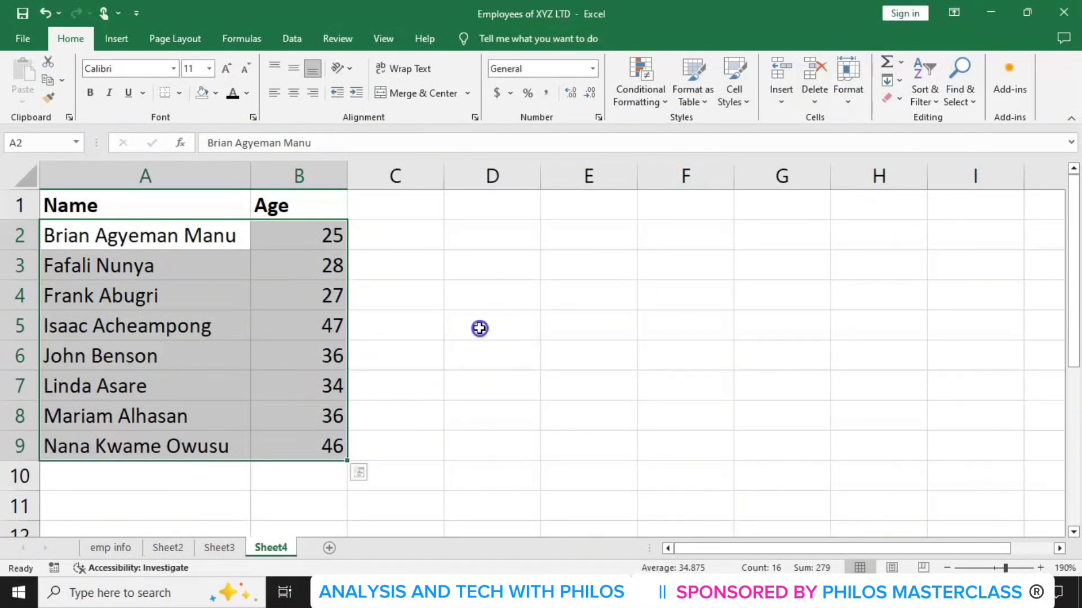
{"action": "left_click", "coordinate": [479, 328]}
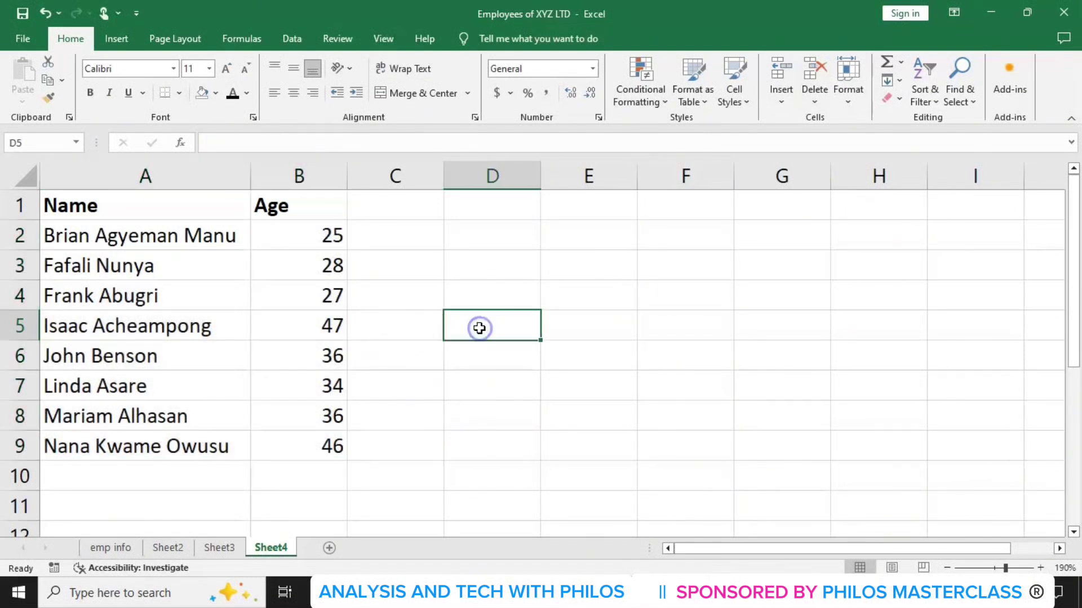
Sort the names in B2:B9 on the emp info sheet from A to Z, expanding the selection to the whole table
{"action": "left_click", "coordinate": [111, 550]}
{"action": "left_click", "coordinate": [252, 473]}
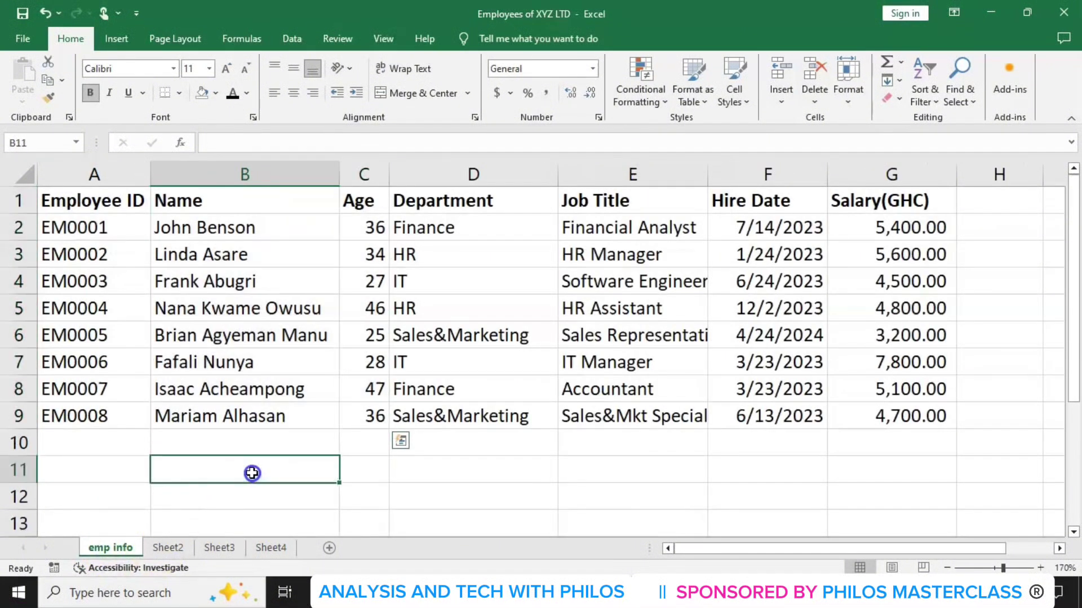
{"action": "left_click", "coordinate": [271, 438]}
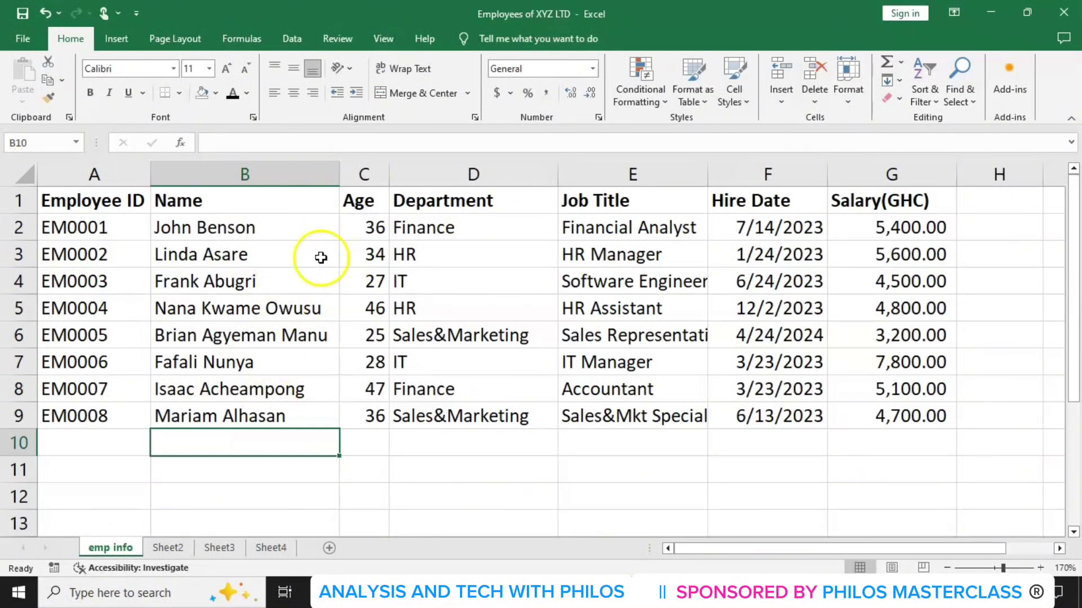
{"action": "left_click", "coordinate": [248, 231]}
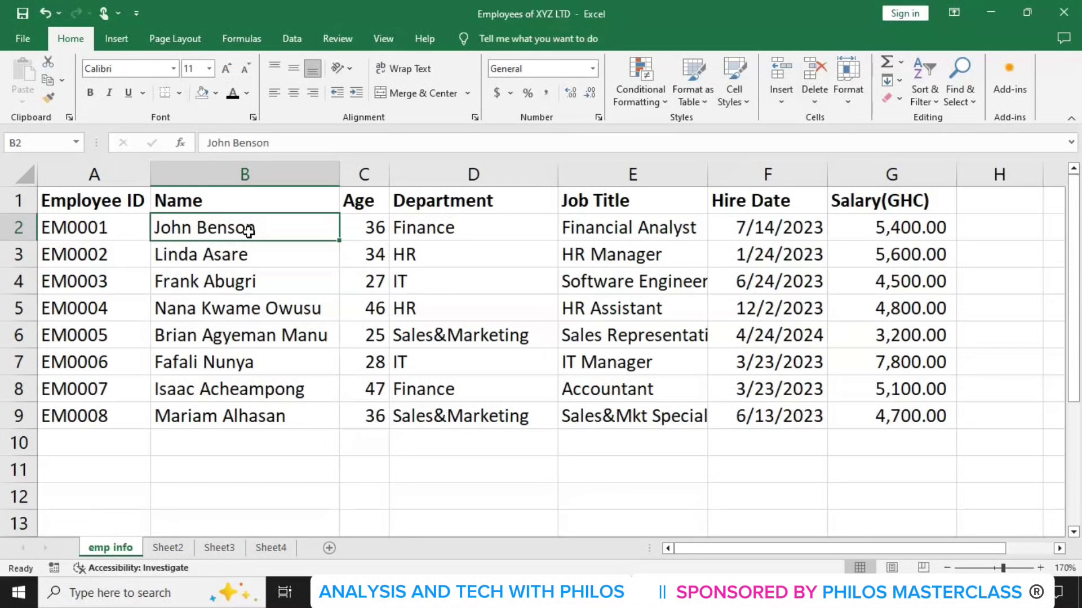
{"action": "left_click_drag", "start_coordinate": [249, 231], "coordinate": [249, 417]}
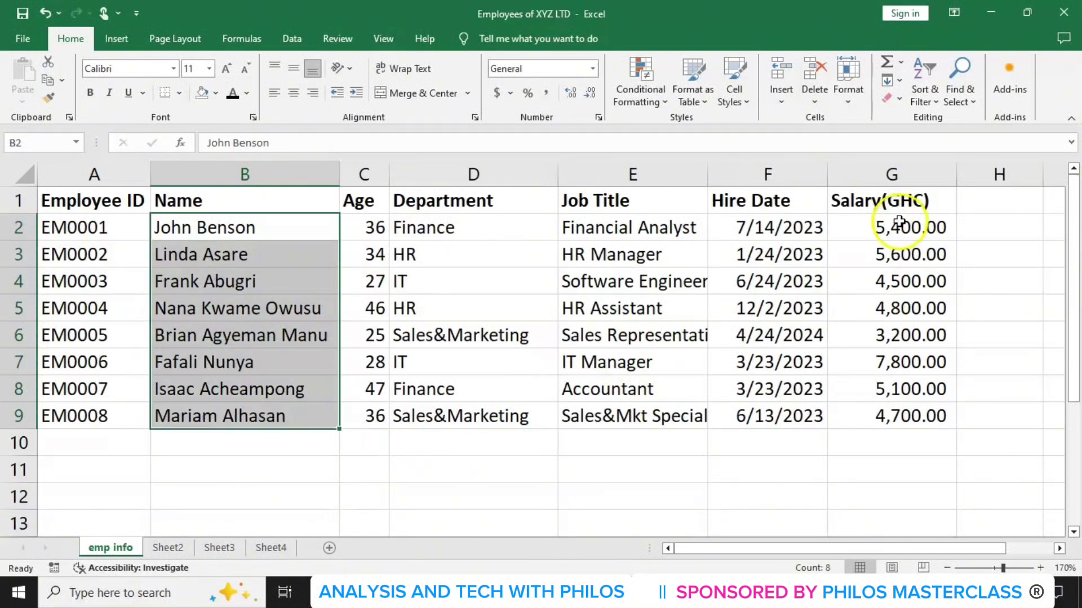
{"action": "left_click", "coordinate": [933, 104]}
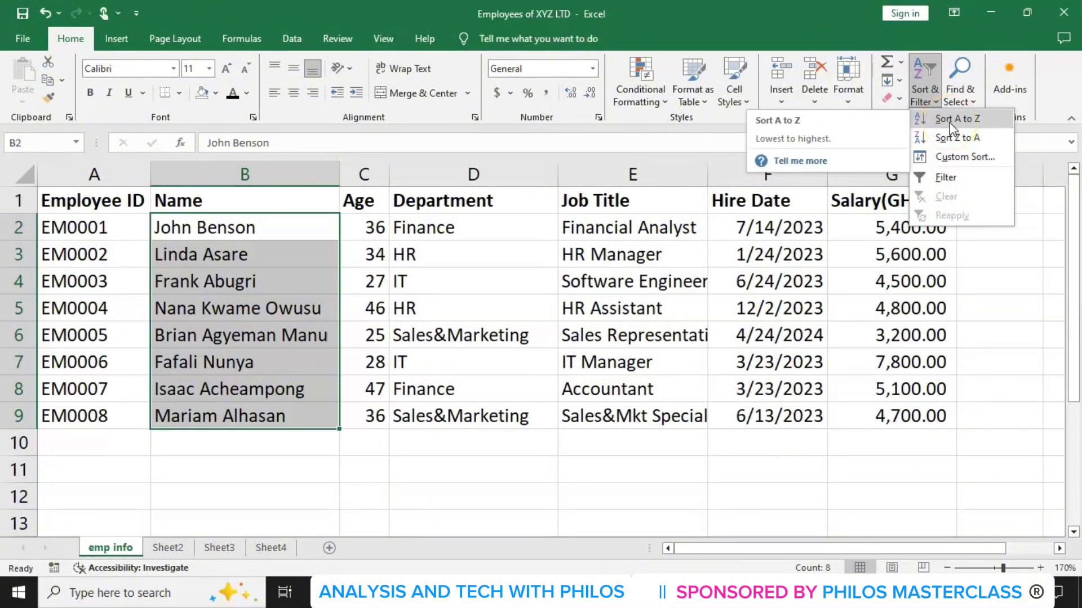
{"action": "left_click", "coordinate": [951, 120]}
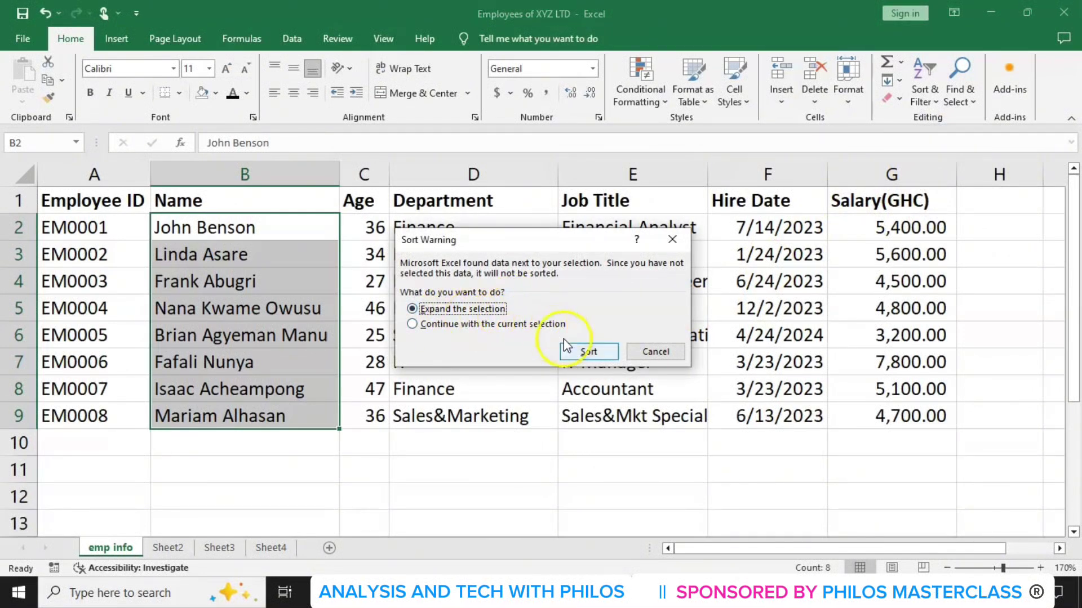
{"action": "left_click", "coordinate": [590, 353]}
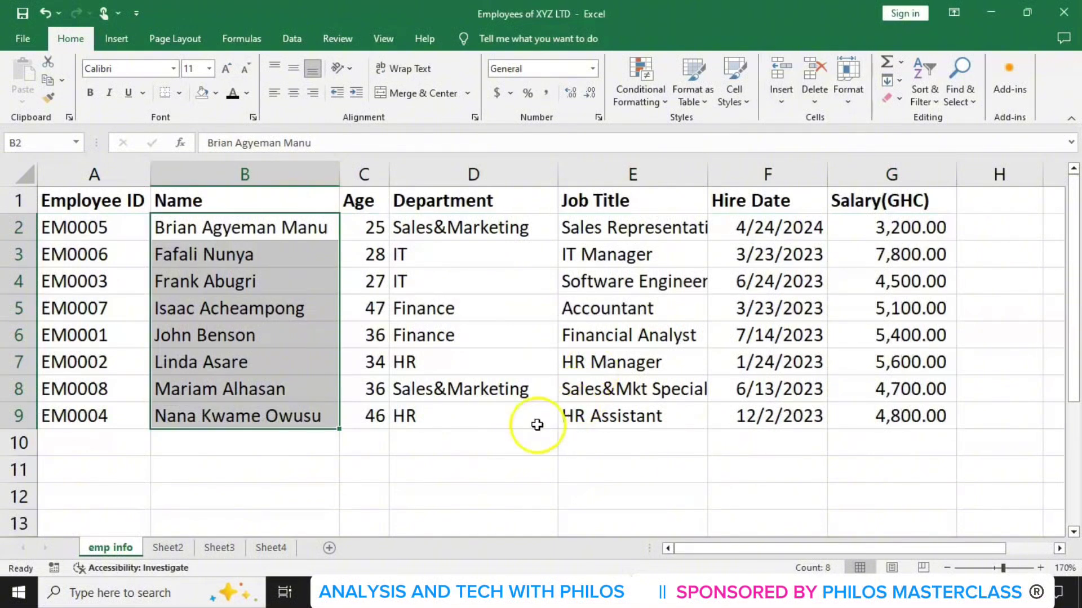
{"action": "left_click", "coordinate": [419, 444]}
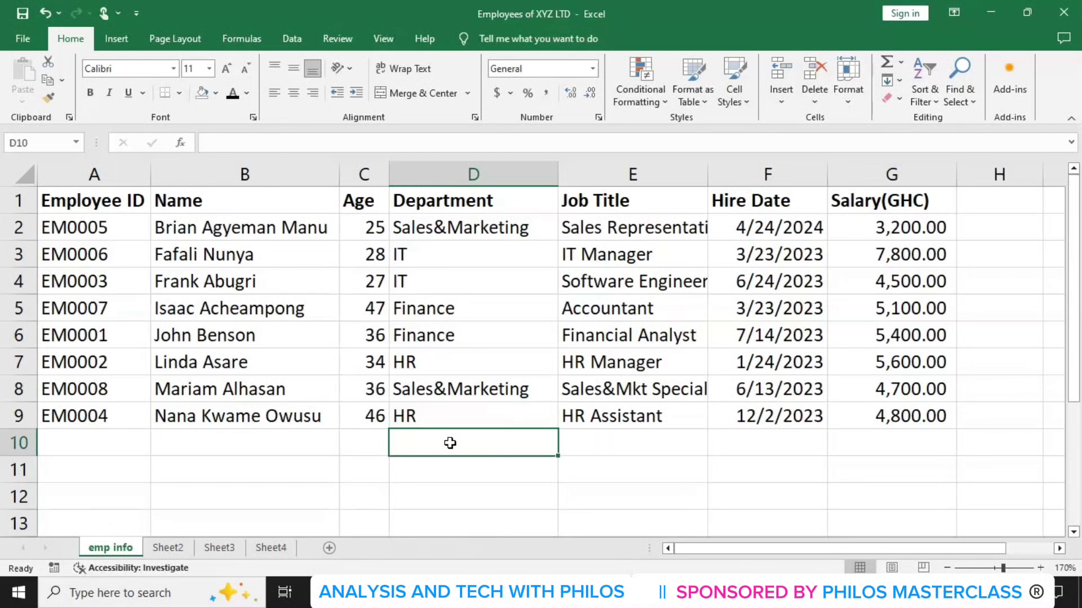
Turn on filtering for the header row A1:G1 of the emp info table
{"action": "left_click", "coordinate": [107, 208]}
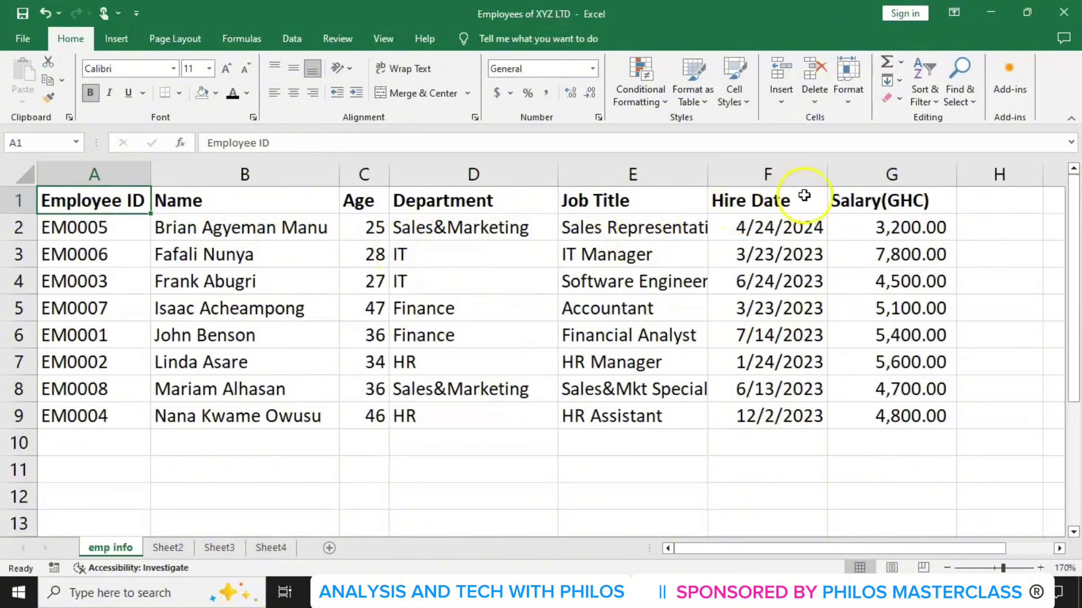
{"action": "left_click", "coordinate": [851, 200], "text": "shift"}
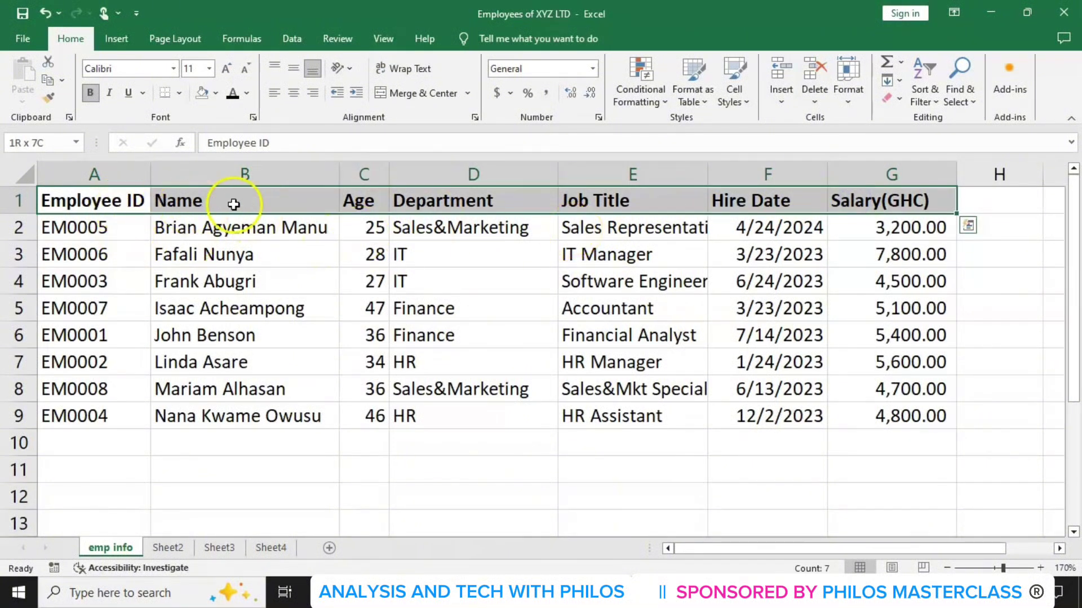
{"action": "left_click", "coordinate": [935, 104]}
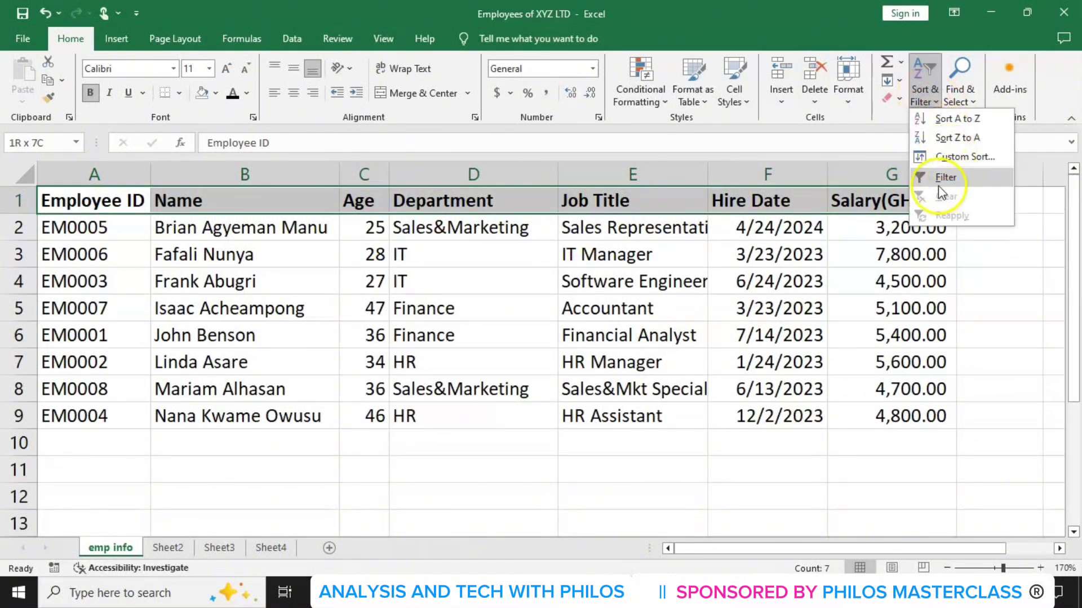
{"action": "left_click", "coordinate": [947, 178]}
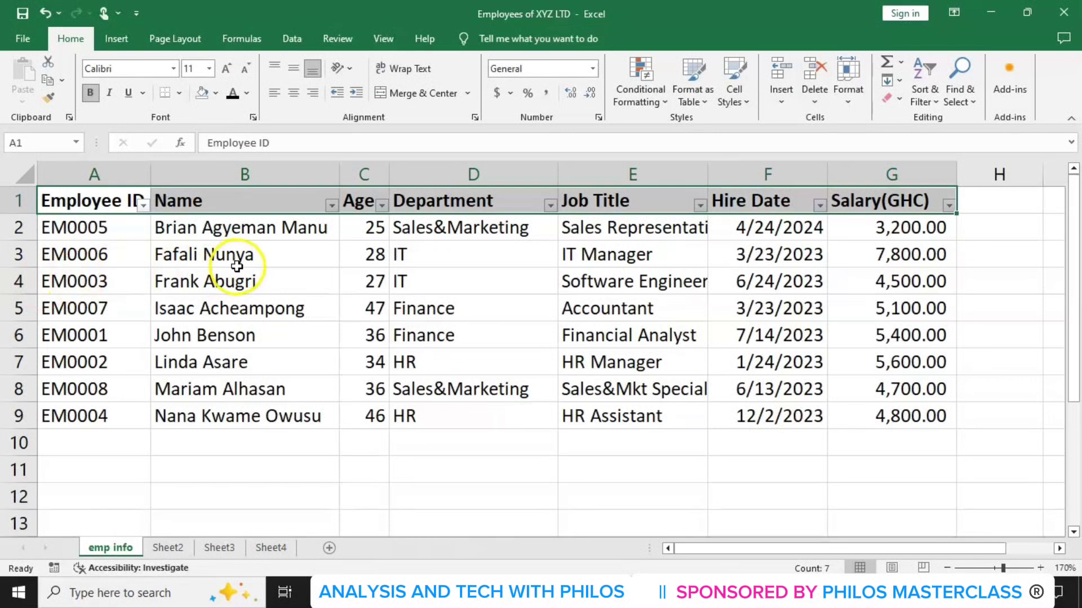
{"action": "left_click", "coordinate": [248, 443]}
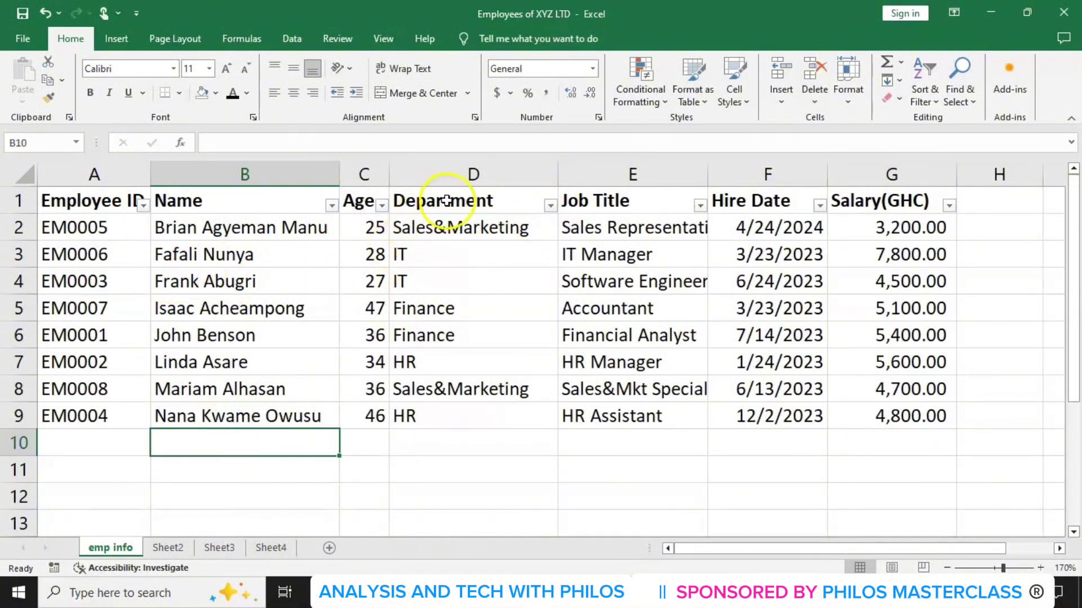
Filter the Department column to show only IT employees
{"action": "left_click", "coordinate": [550, 208]}
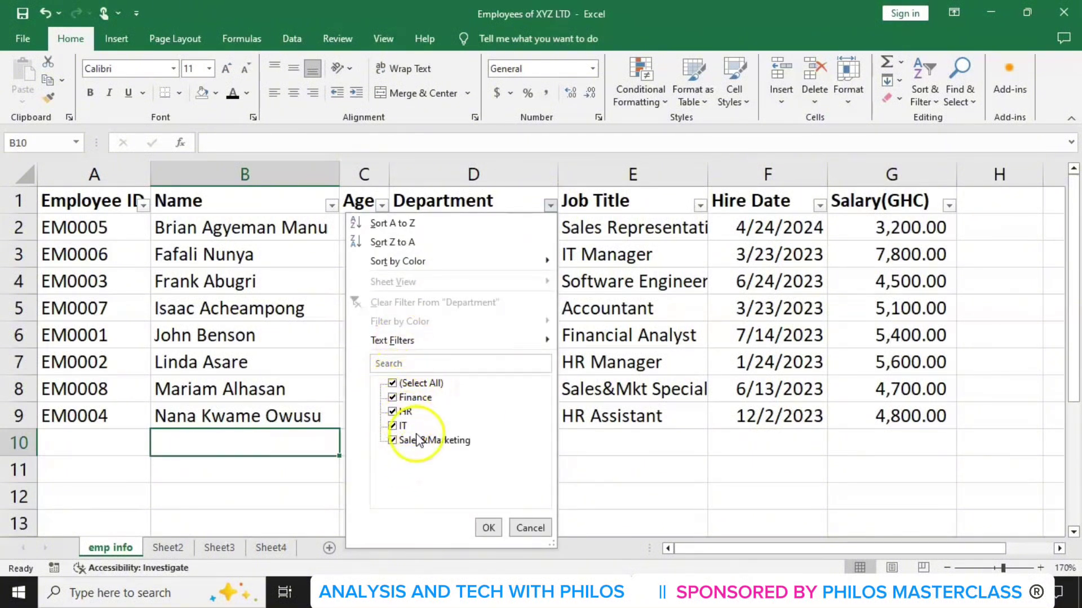
{"action": "left_click", "coordinate": [393, 384]}
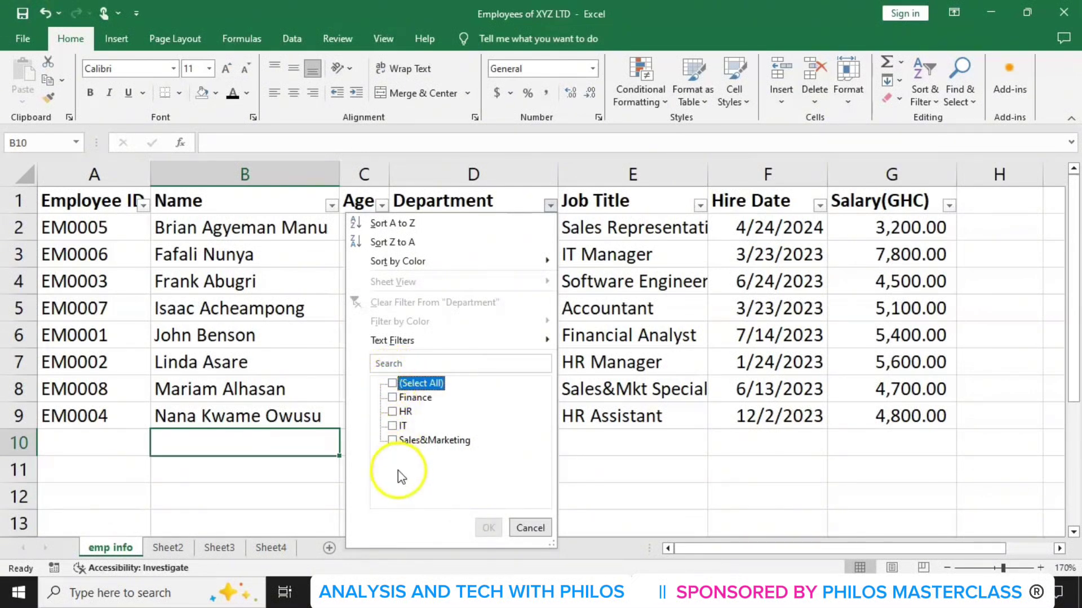
{"action": "left_click", "coordinate": [392, 426]}
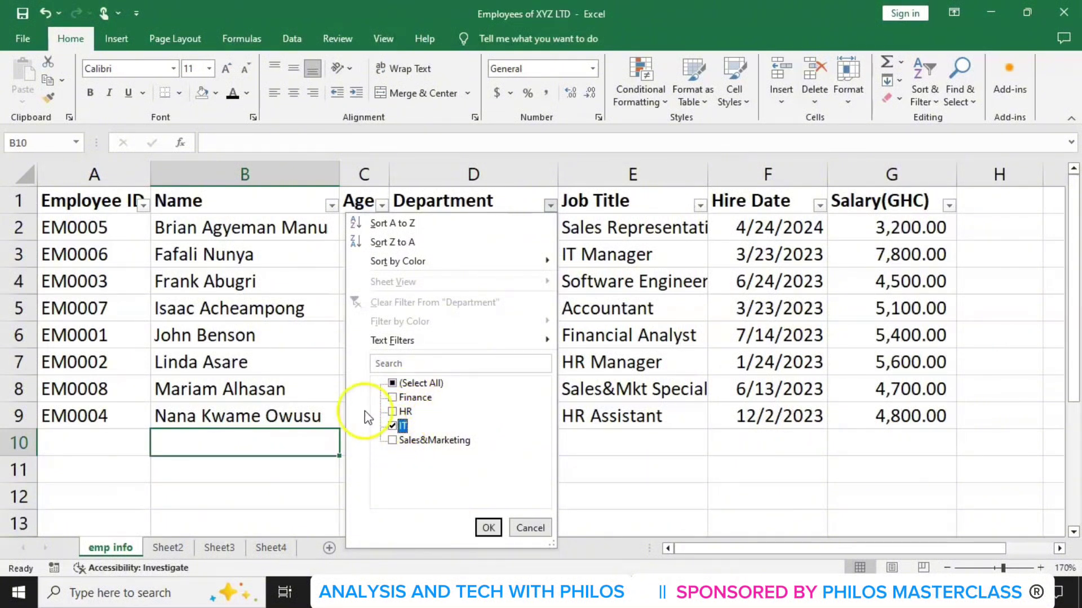
{"action": "left_click", "coordinate": [488, 528]}
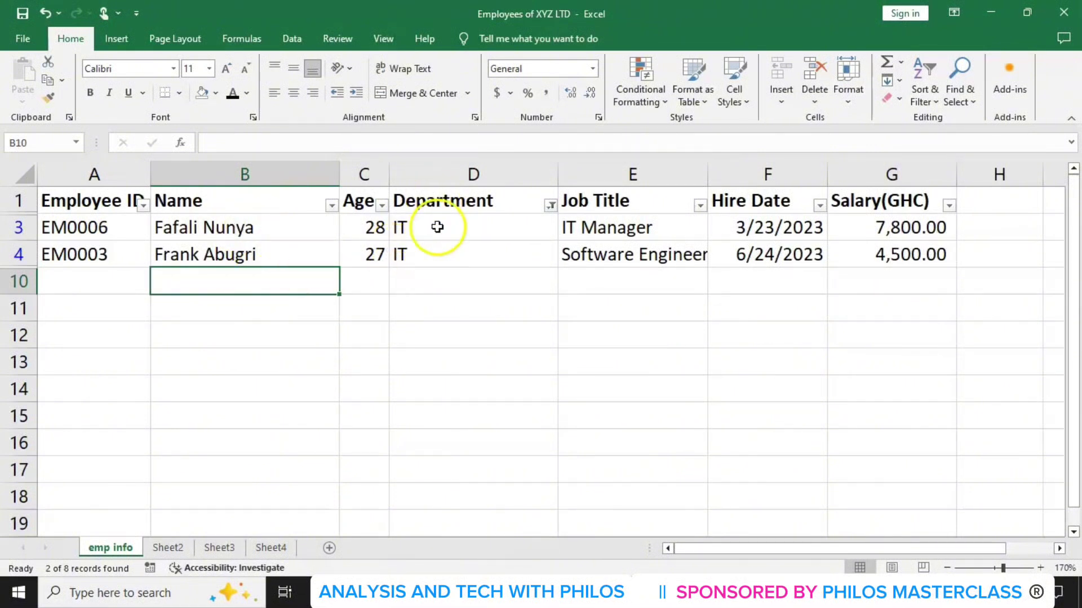
Change the Department filter to show only HR instead of IT
{"action": "left_click", "coordinate": [551, 205]}
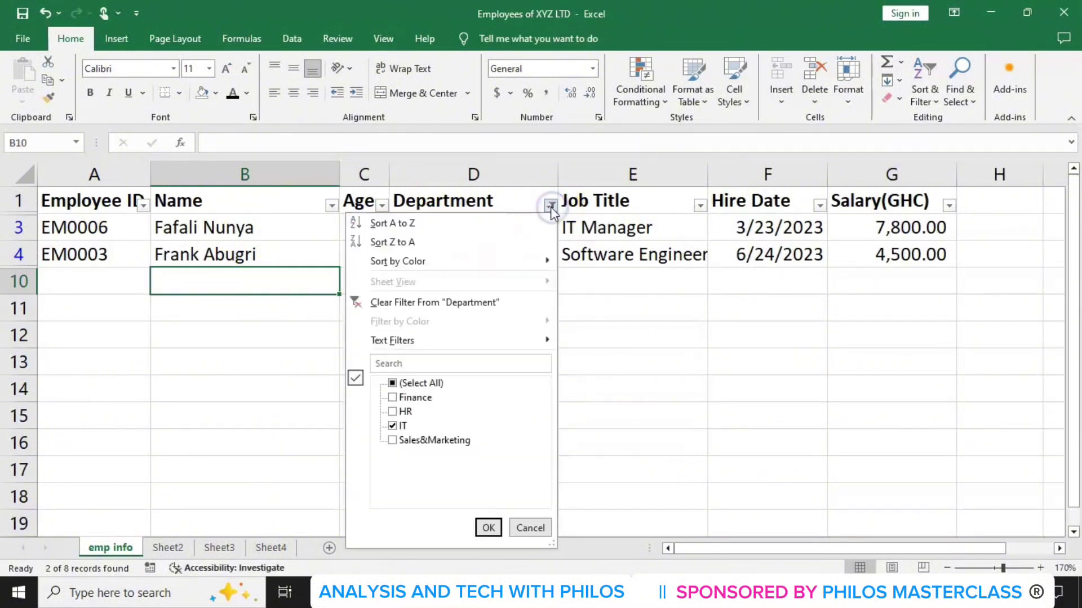
{"action": "left_click", "coordinate": [393, 412]}
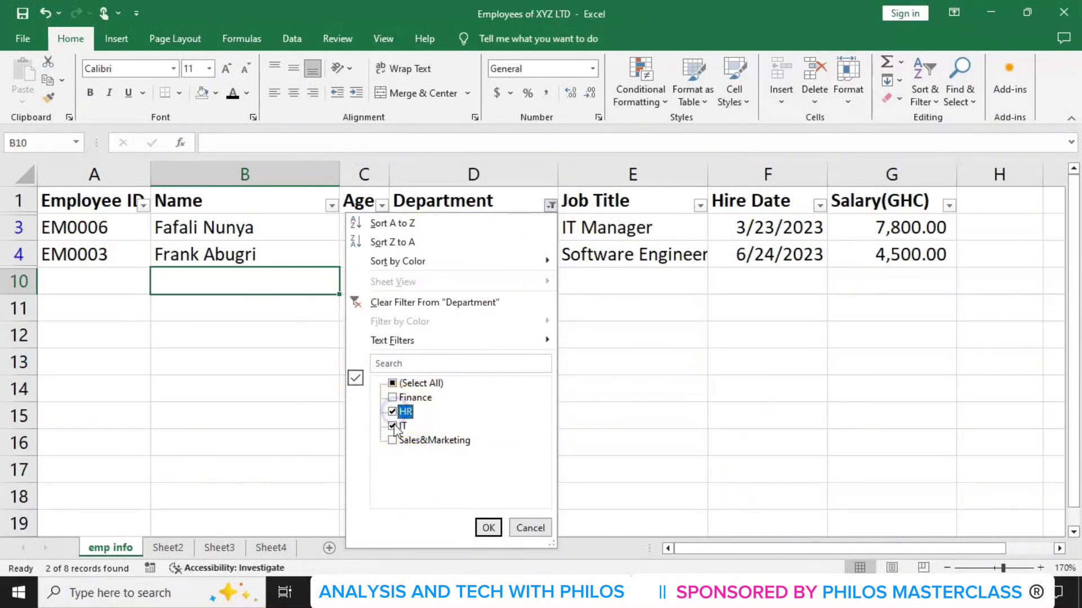
{"action": "left_click", "coordinate": [392, 426]}
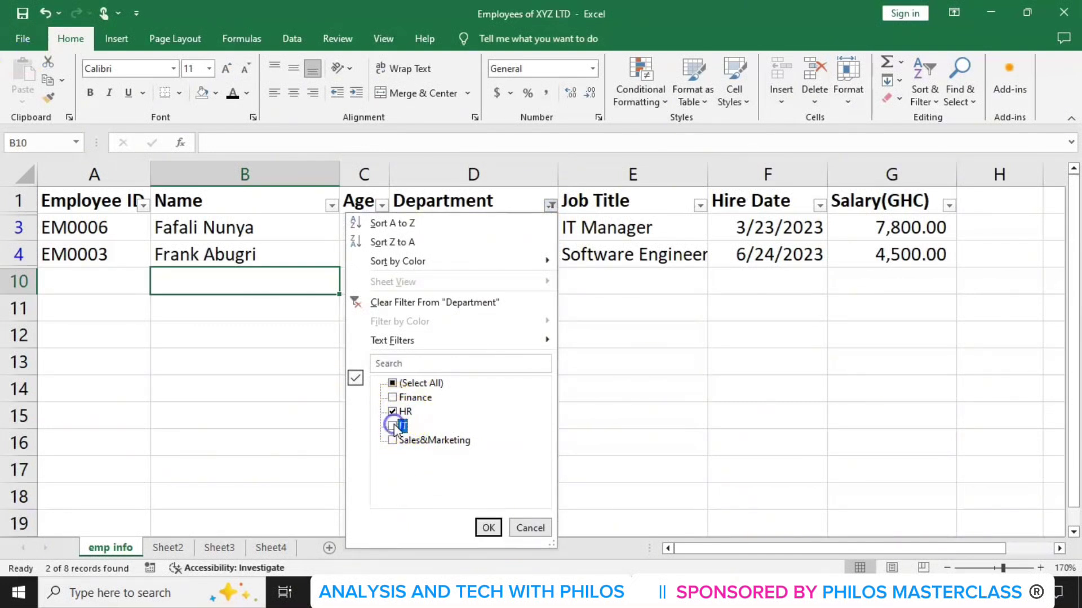
{"action": "left_click", "coordinate": [486, 529]}
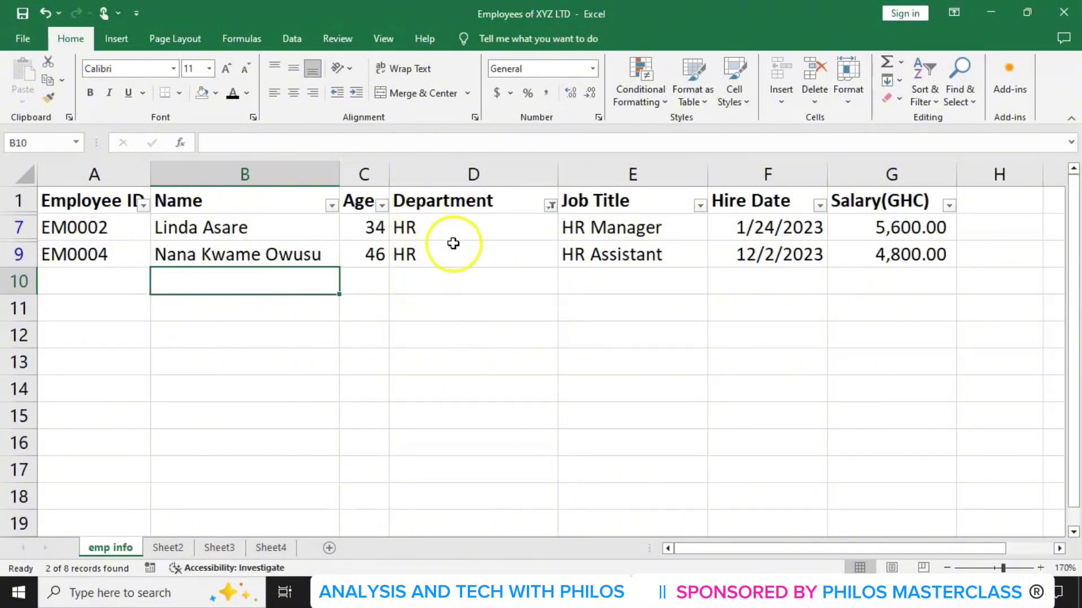
Add Finance to the Department filter alongside HR
{"action": "left_click", "coordinate": [549, 208]}
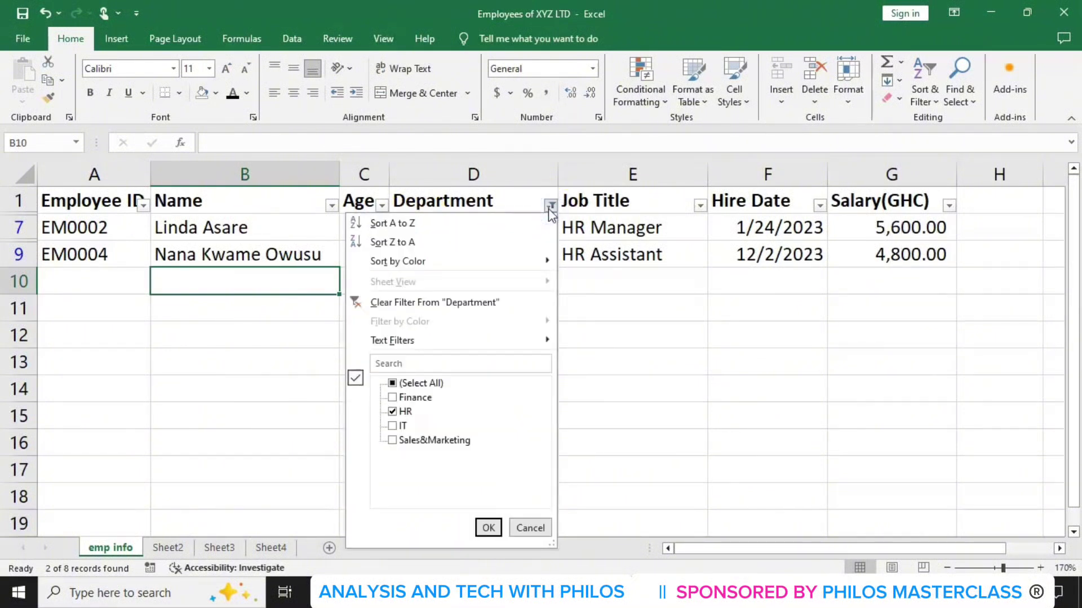
{"action": "left_click", "coordinate": [392, 398]}
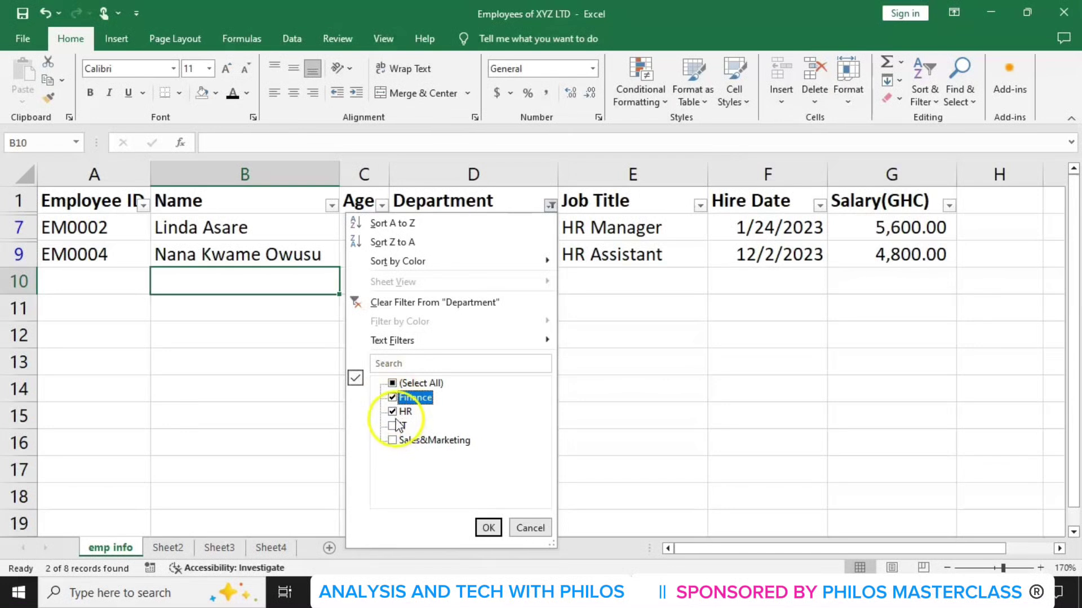
{"action": "left_click", "coordinate": [487, 526]}
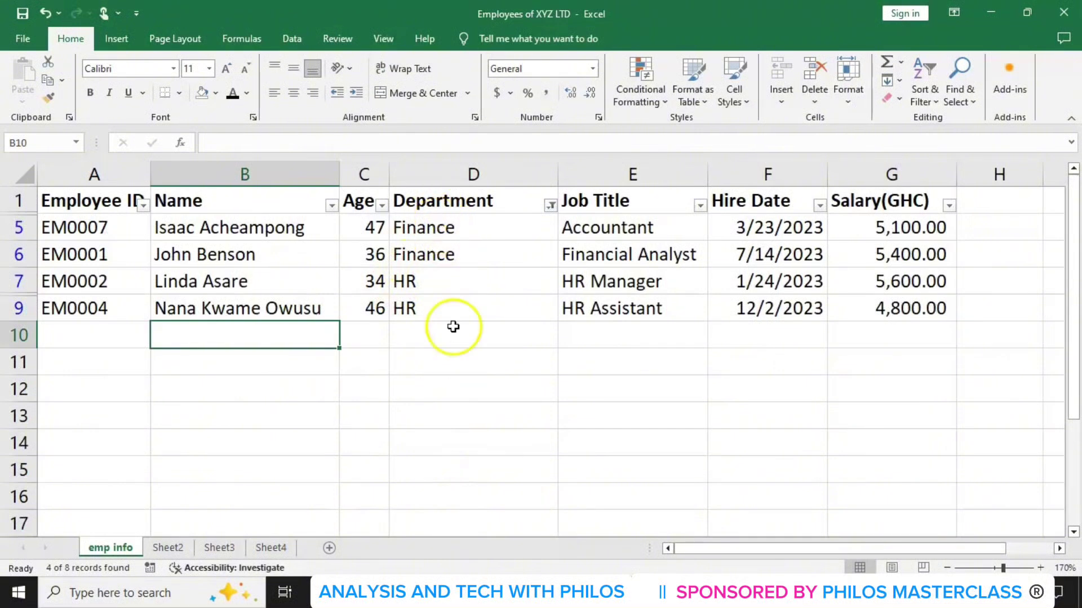
Reset the Department filter to show employees from all departments
{"action": "left_click", "coordinate": [549, 210]}
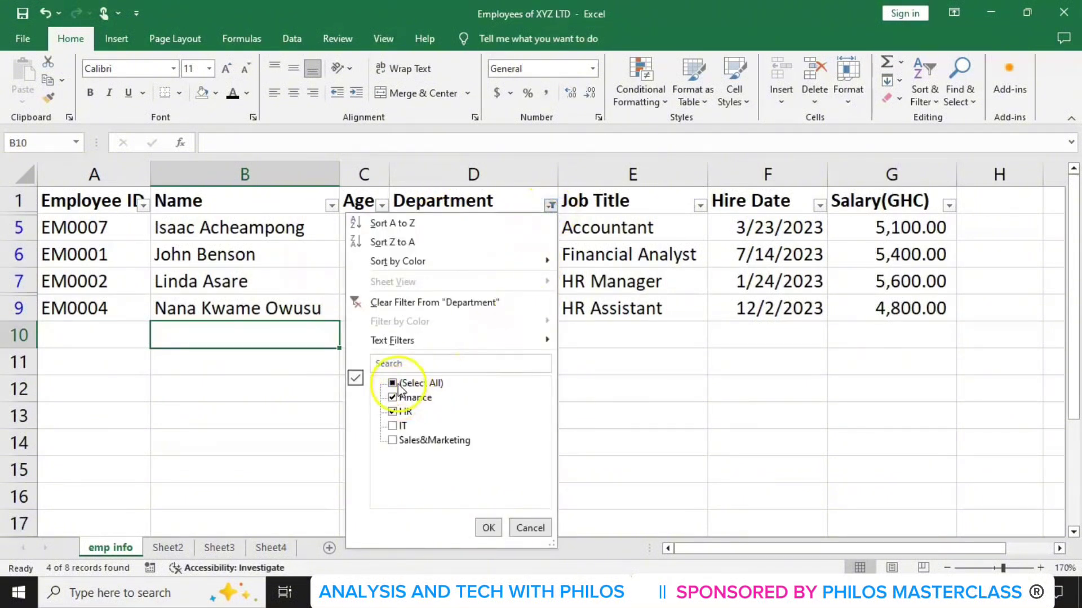
{"action": "left_click", "coordinate": [393, 384]}
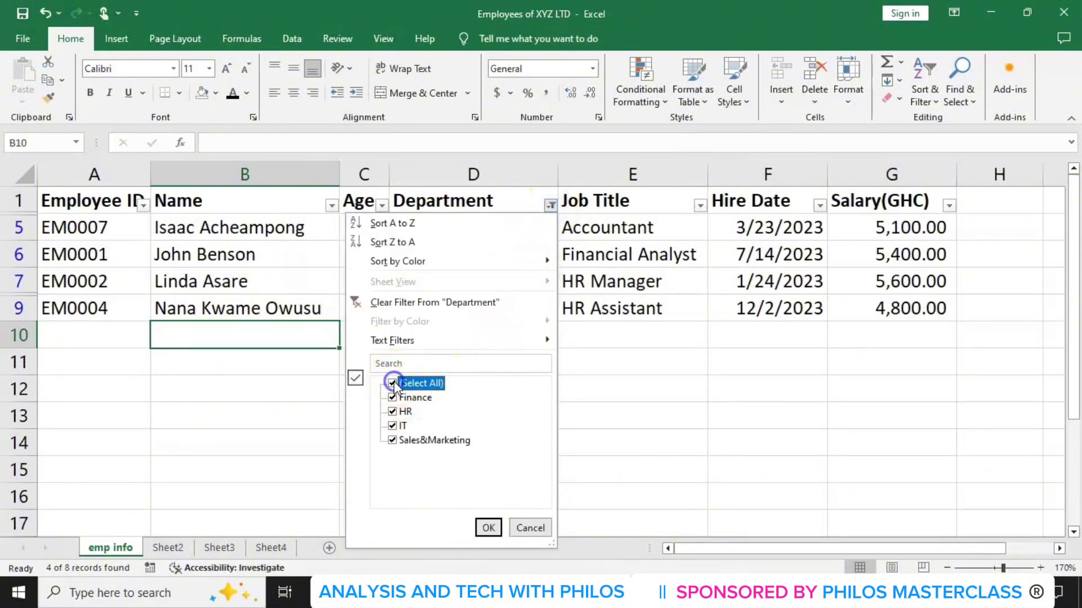
{"action": "left_click", "coordinate": [487, 527]}
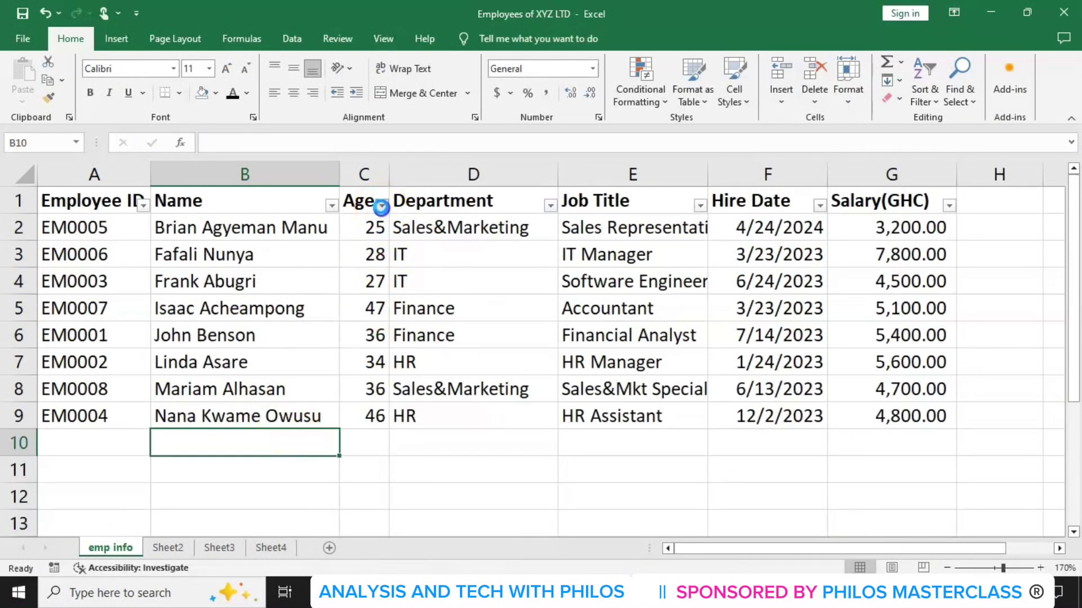
Filter the Age column to show only employees aged 36
{"action": "left_click", "coordinate": [382, 205]}
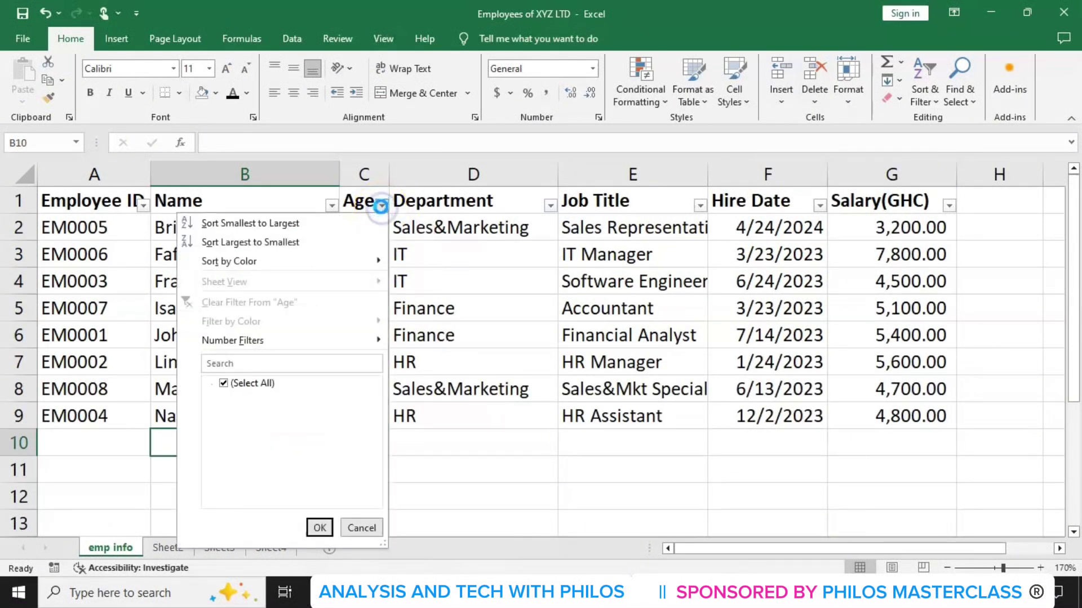
{"action": "left_click", "coordinate": [223, 383]}
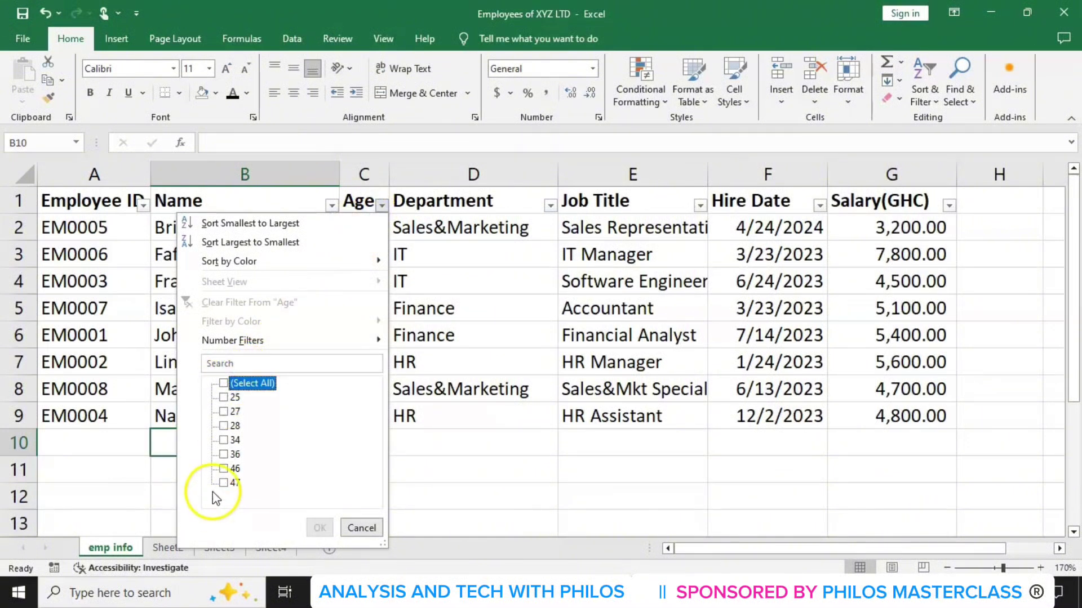
{"action": "left_click", "coordinate": [225, 454]}
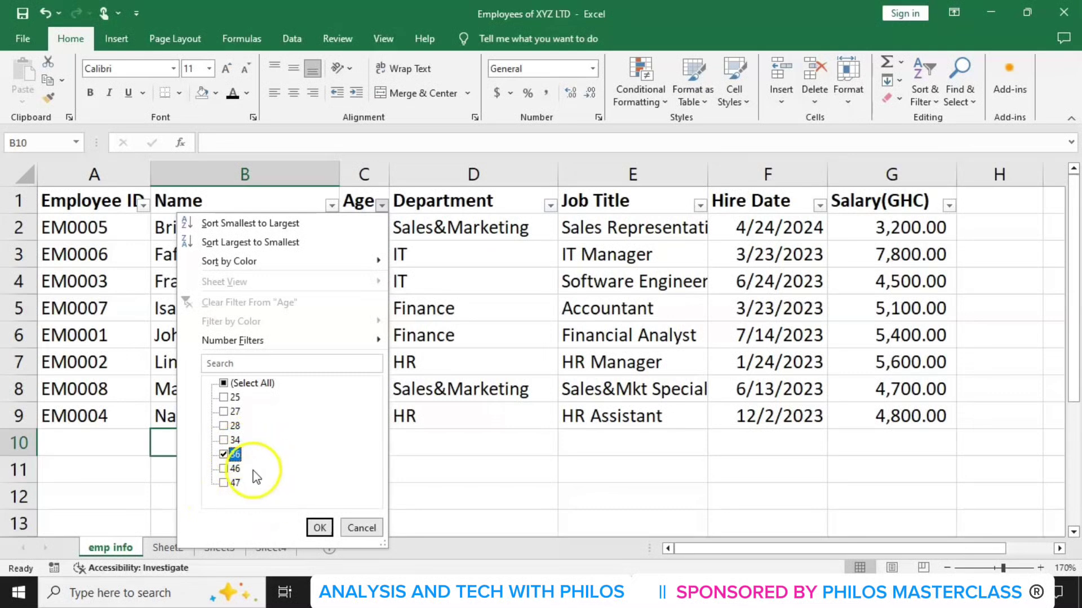
{"action": "left_click", "coordinate": [320, 528]}
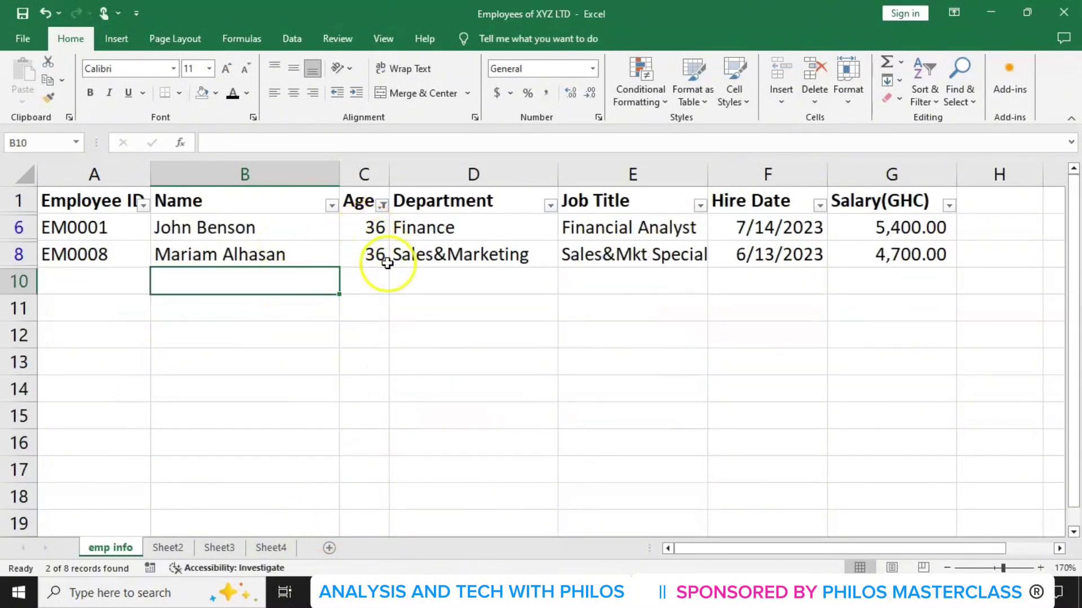
Clear the Age filter and turn off filtering for the header row A1:G1 of the emp info table
{"action": "left_click", "coordinate": [383, 206]}
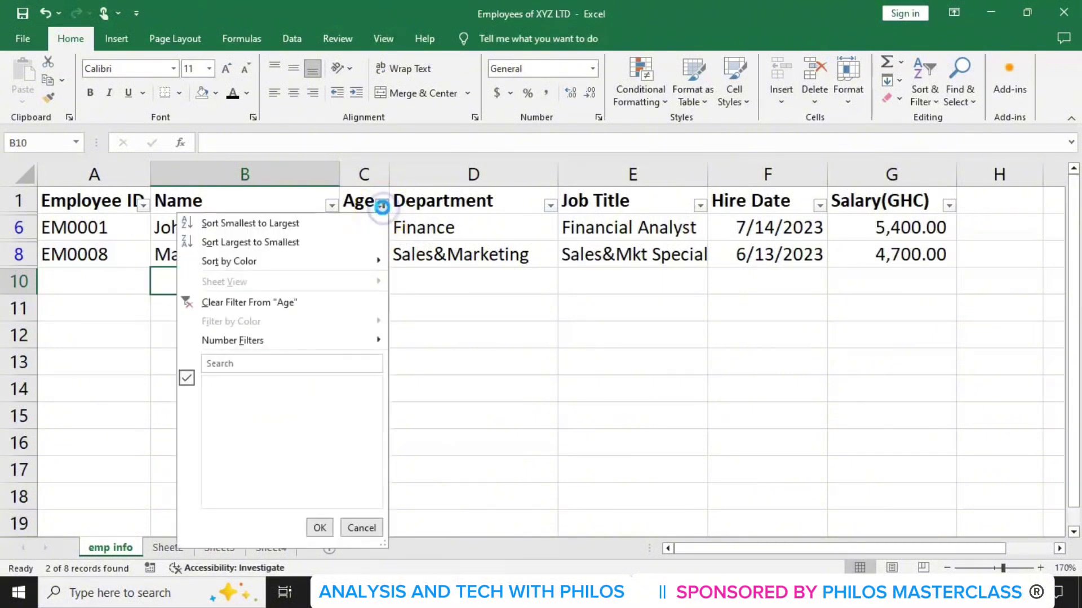
{"action": "left_click", "coordinate": [252, 304]}
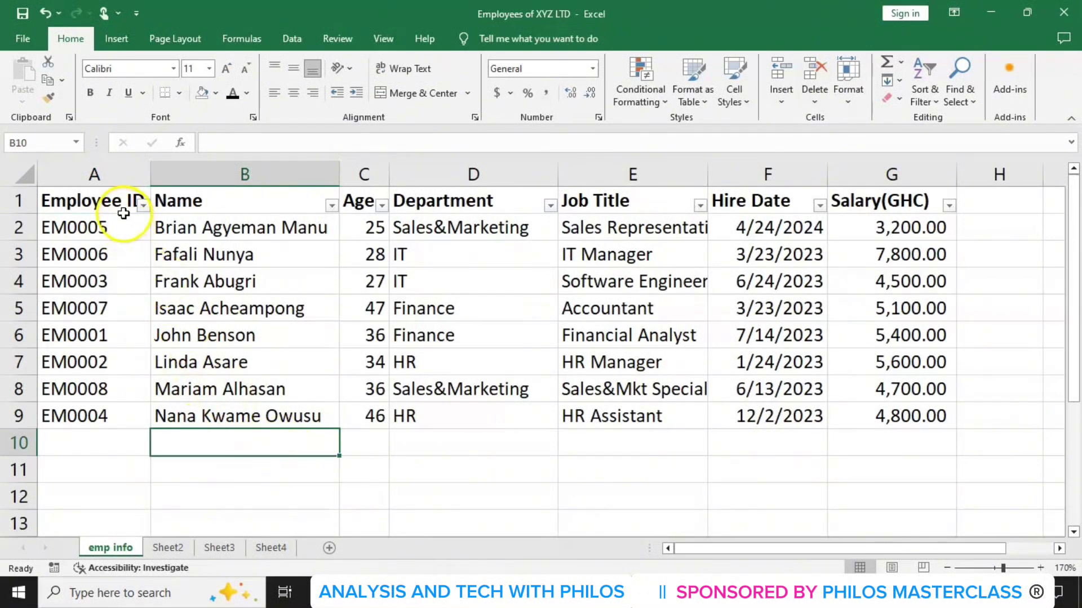
{"action": "left_click", "coordinate": [105, 201]}
{"action": "left_click_drag", "start_coordinate": [104, 201], "coordinate": [892, 213]}
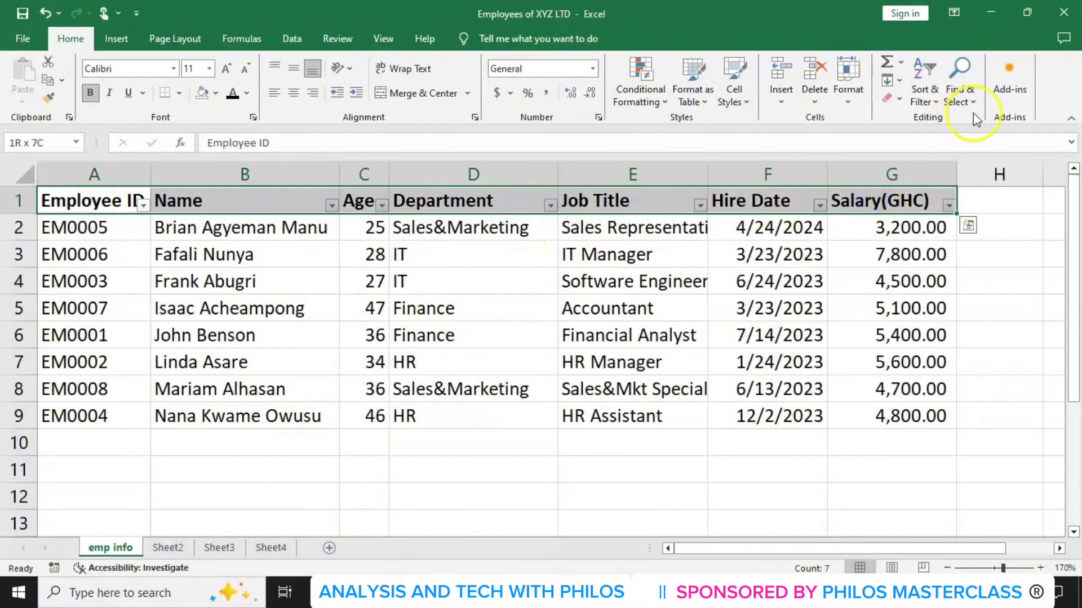
{"action": "left_click", "coordinate": [934, 105]}
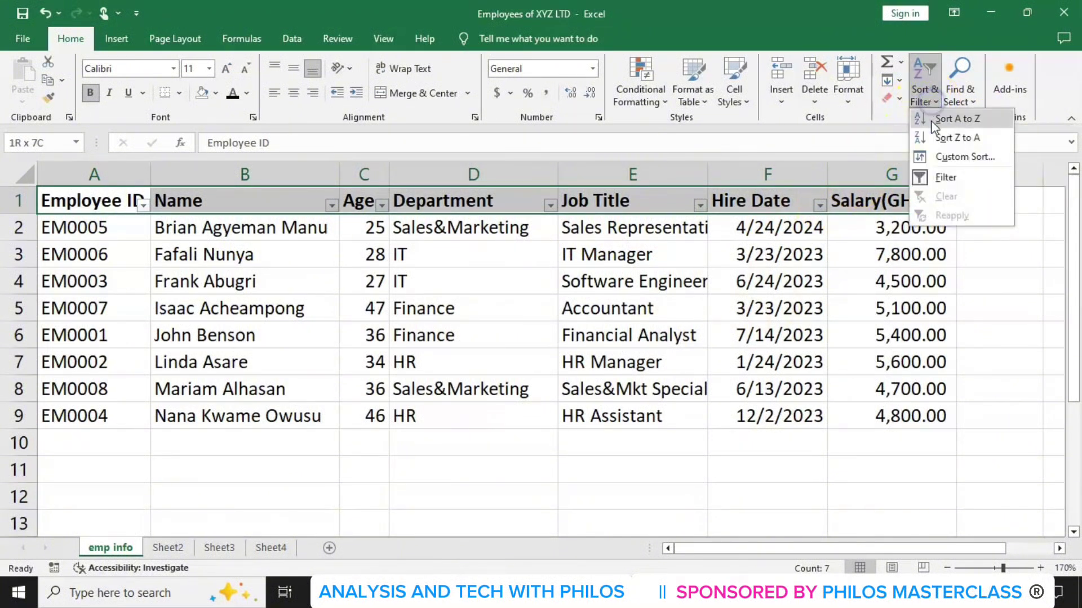
{"action": "left_click", "coordinate": [961, 178]}
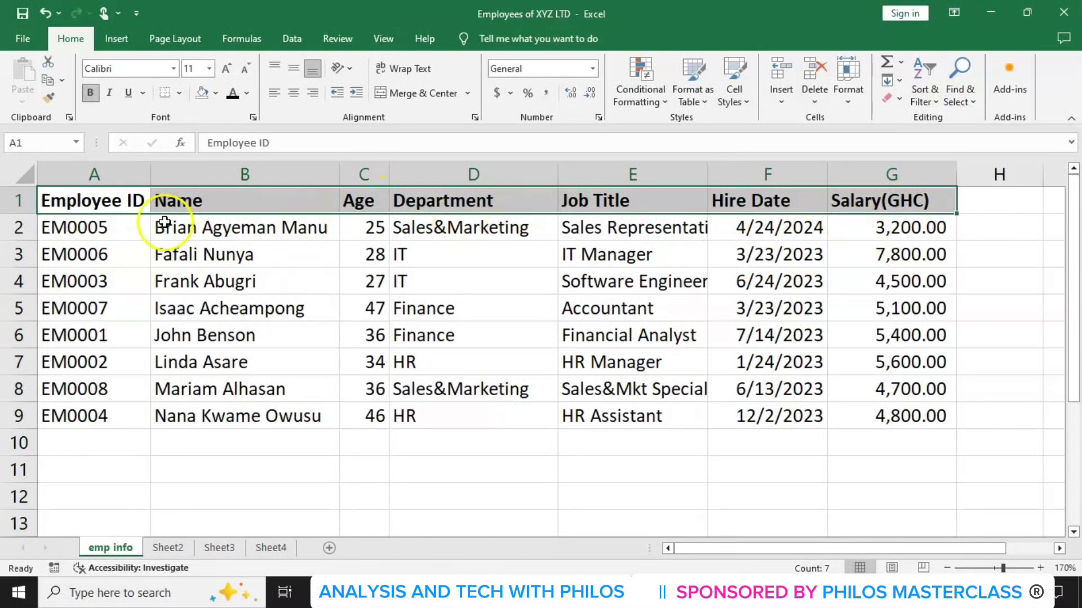
{"action": "left_click", "coordinate": [437, 441]}
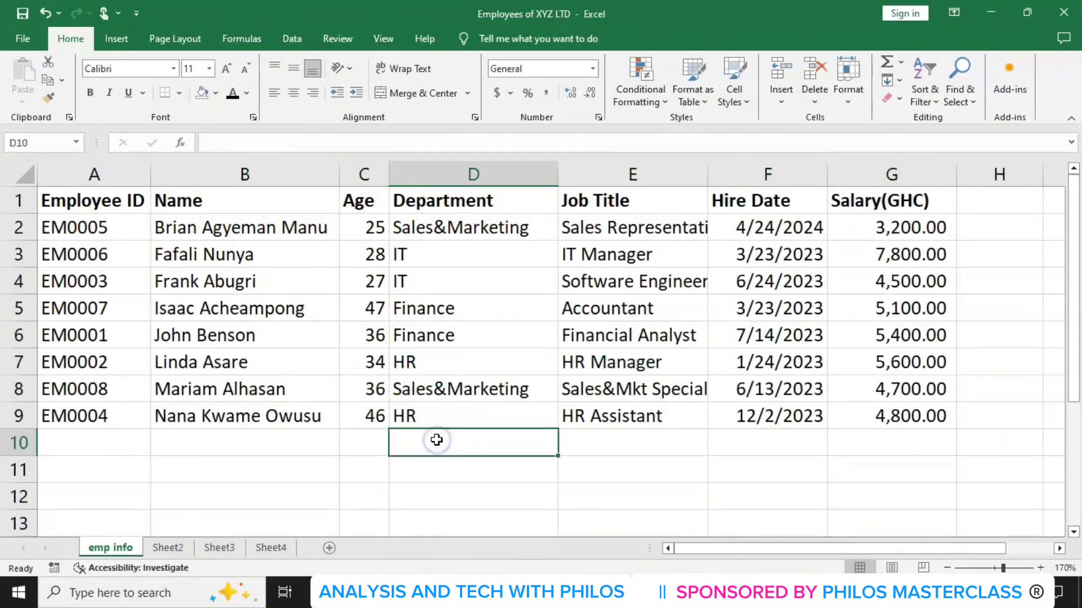